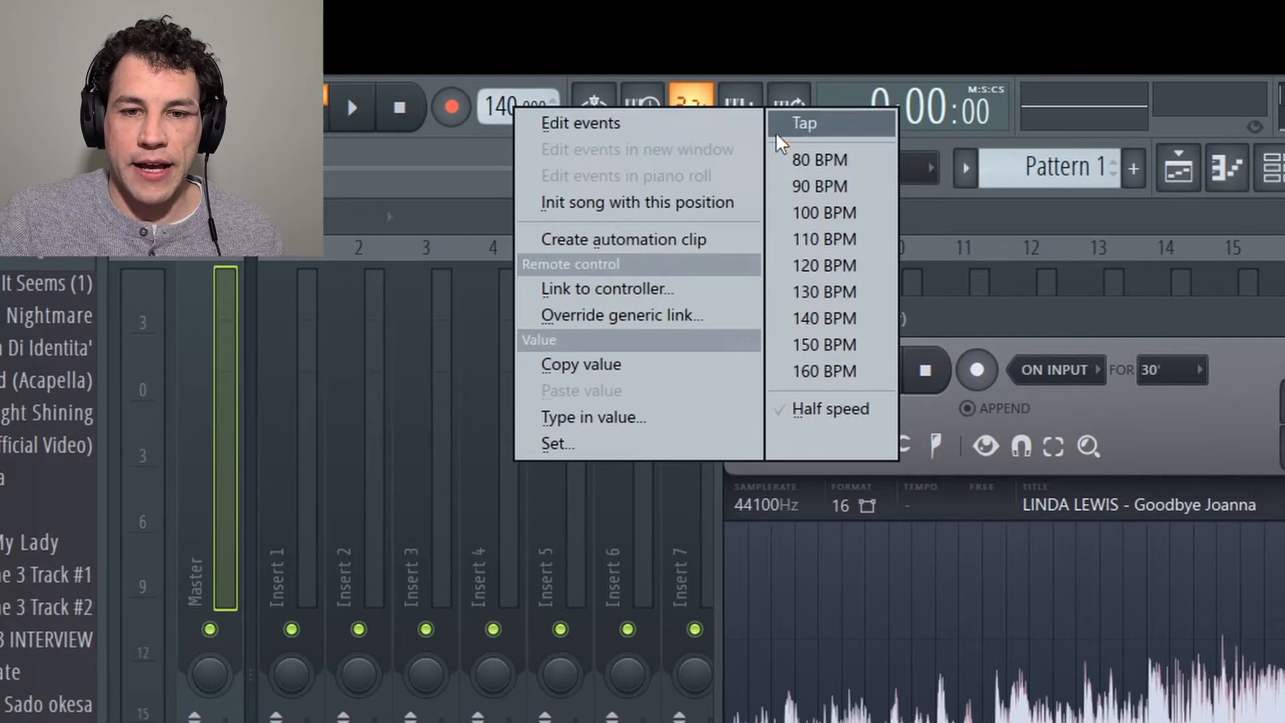
Step: Open the tempo tapper for the project tempo and tap out a trial beat of about 94 BPM
left_click(802, 124)
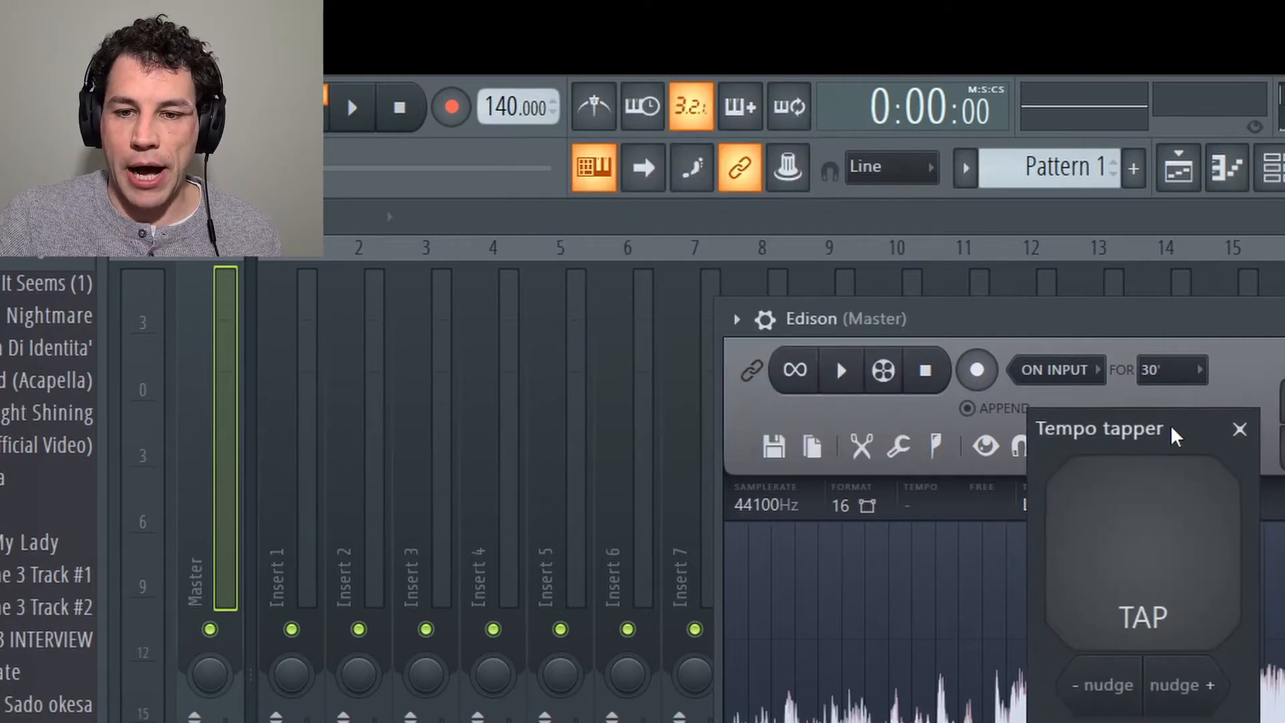
left_click(1171, 491)
left_click(1169, 491)
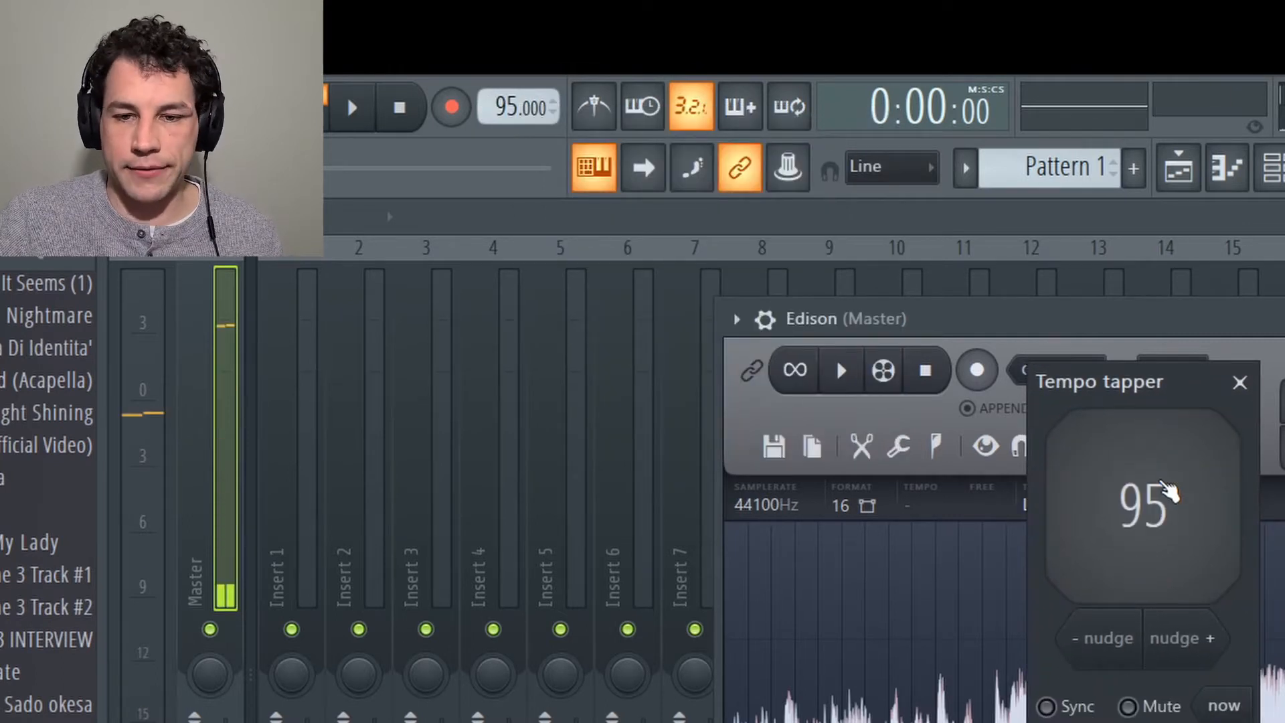
left_click(1169, 491)
left_click(1169, 490)
left_click(1169, 490)
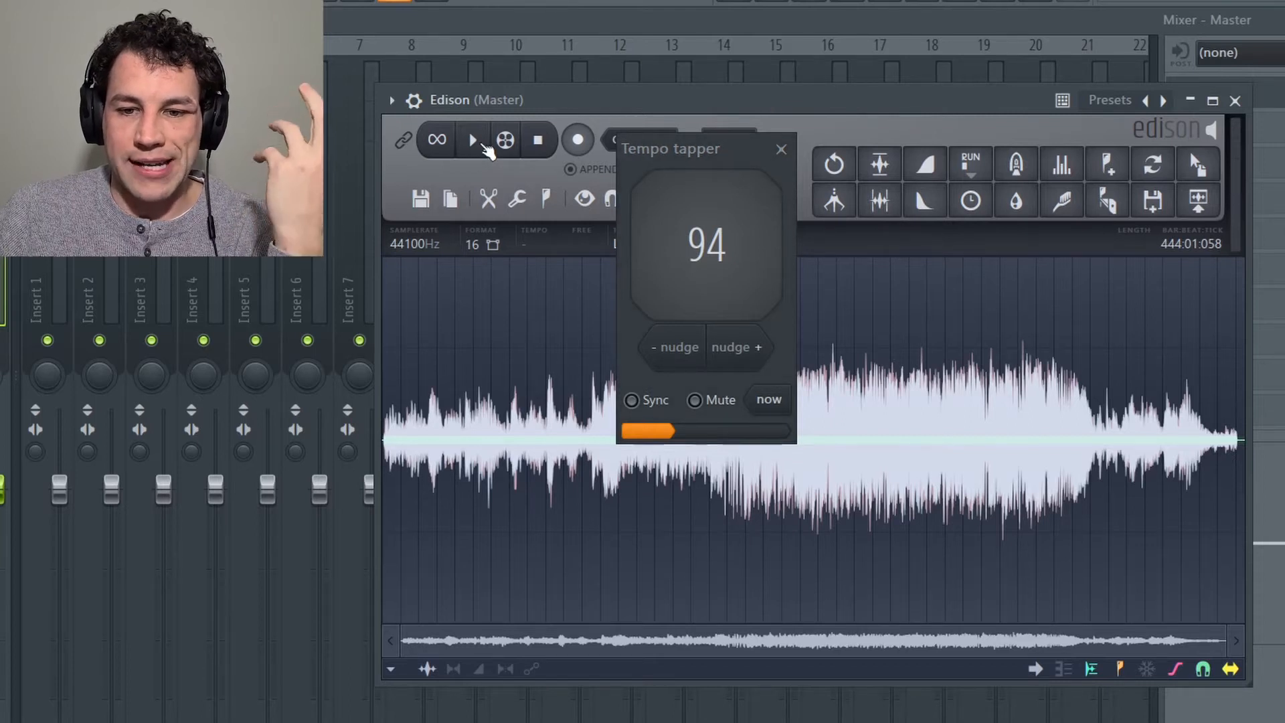
Step: Play the original sample in Edison and tap along to its beat to find the tempo, stopping playback and closing the tempo tapper when done
left_click(479, 142)
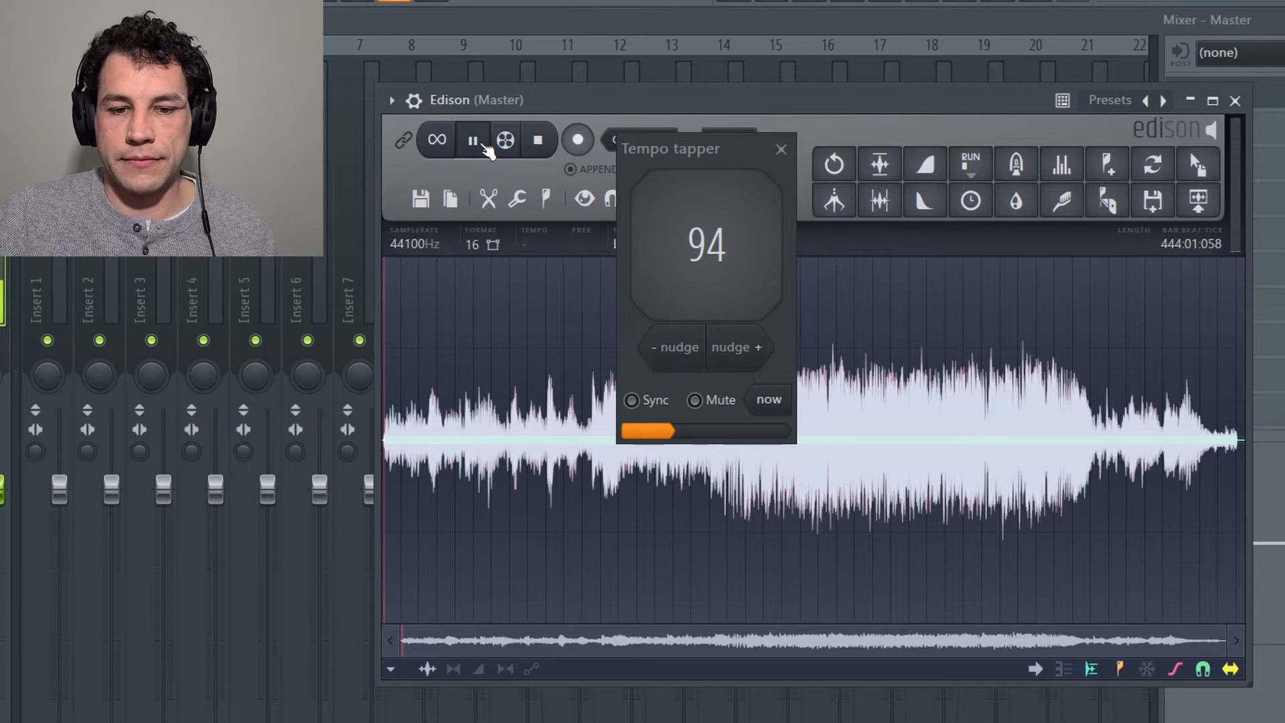
left_click(705, 251)
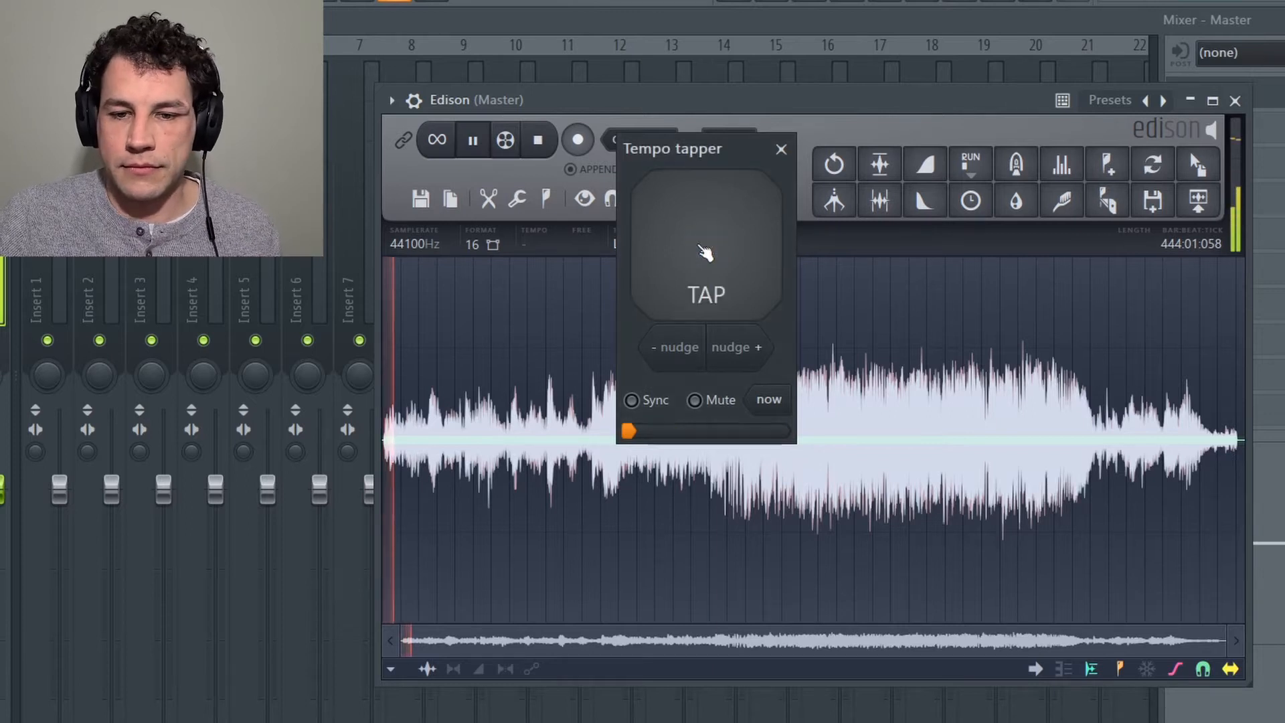
left_click(705, 252)
left_click(705, 252)
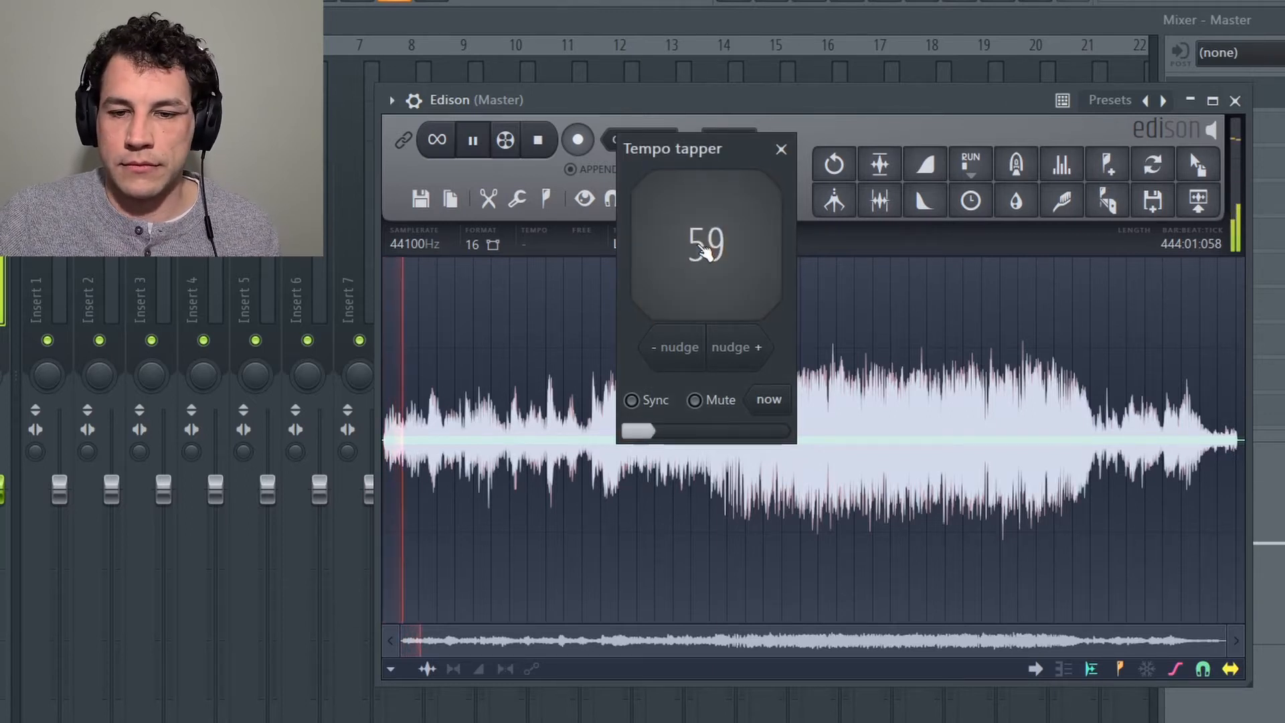
left_click(705, 251)
left_click(705, 252)
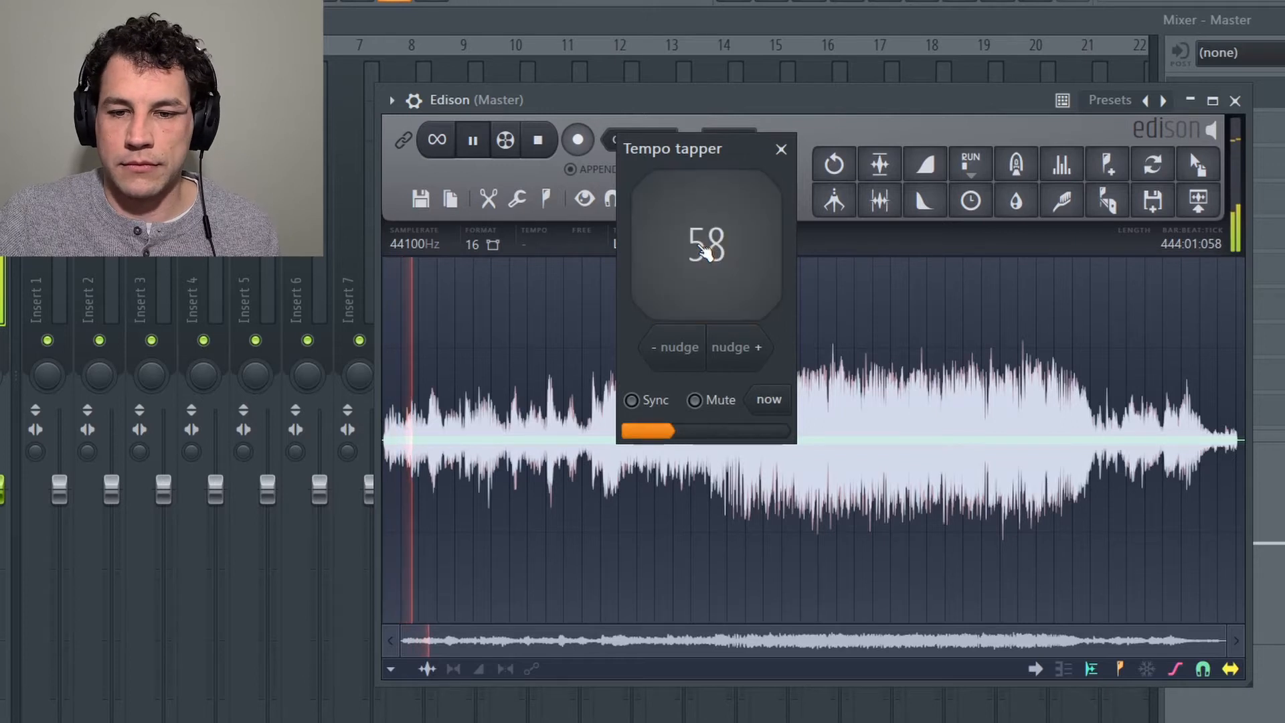
left_click(705, 252)
left_click(705, 251)
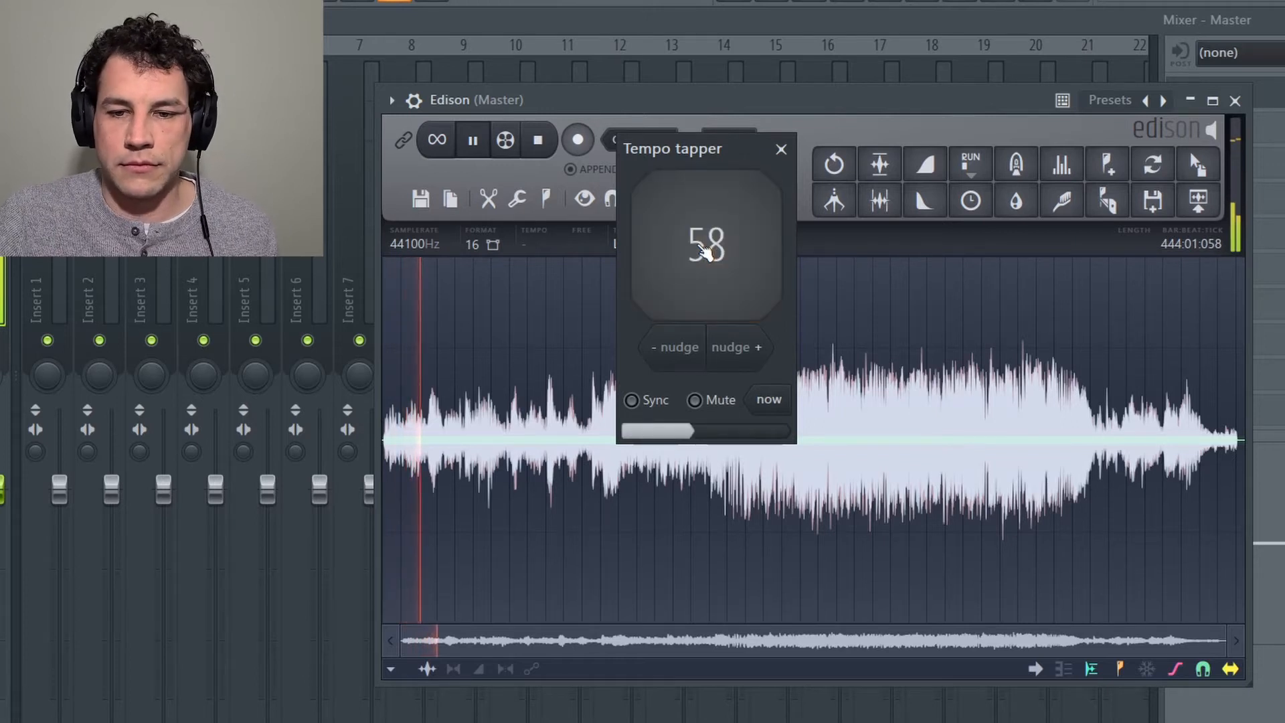
left_click(705, 251)
left_click(705, 252)
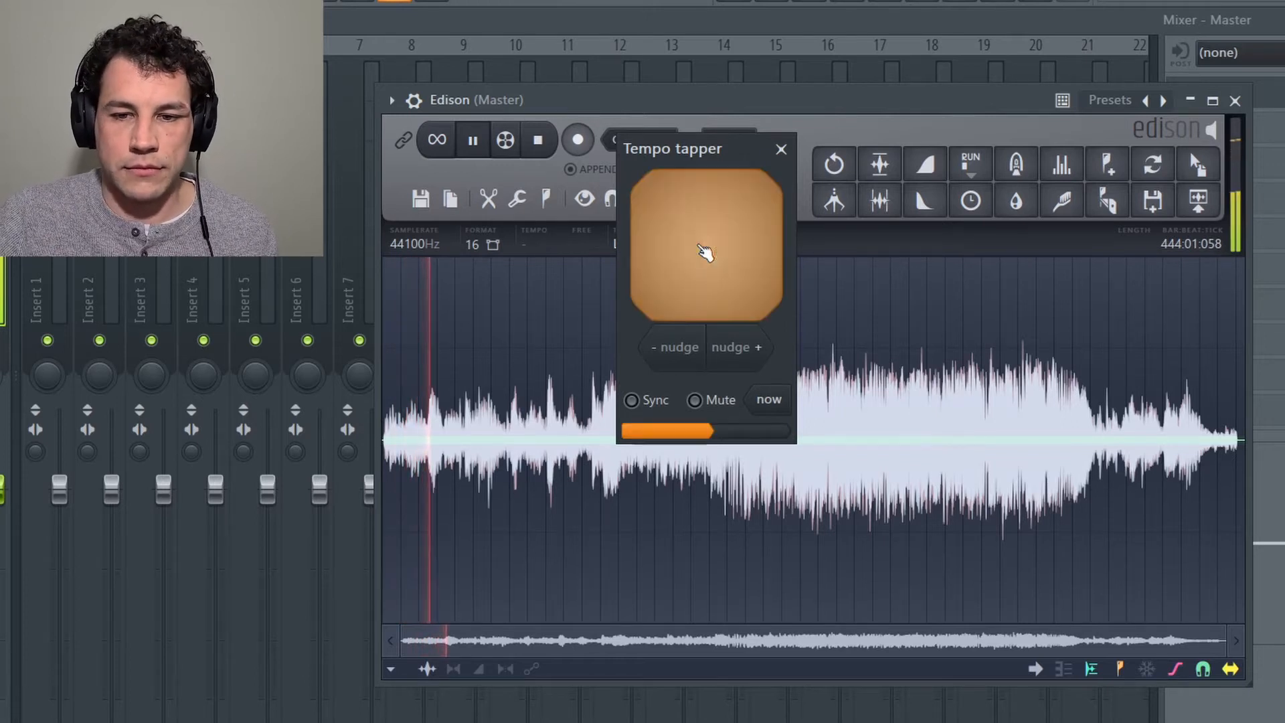
left_click(705, 252)
left_click(704, 252)
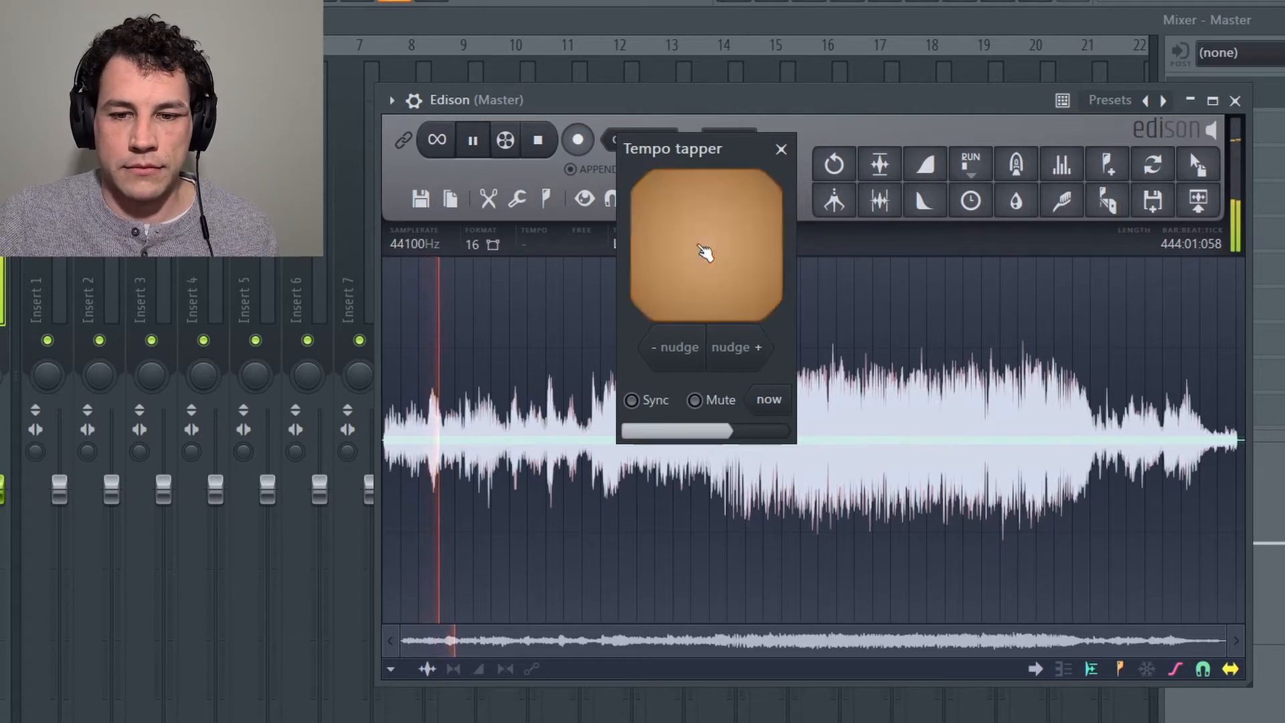
left_click(705, 252)
left_click(705, 252)
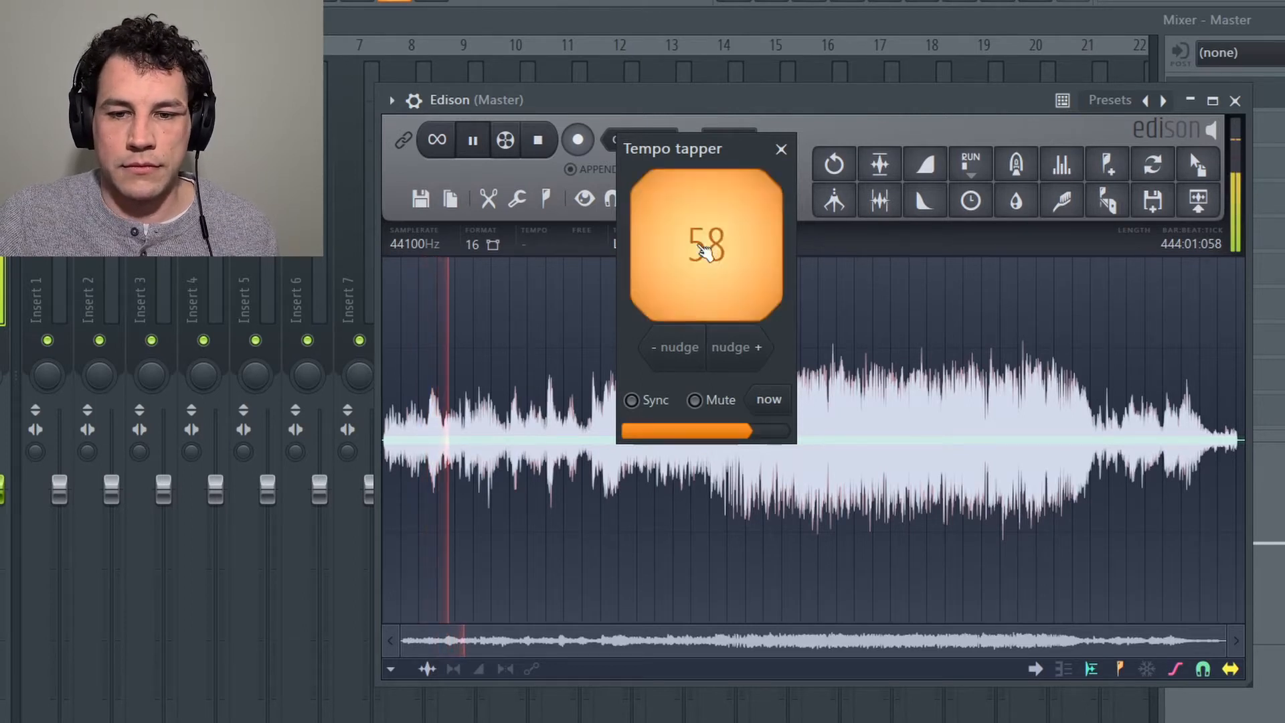
left_click(705, 252)
left_click(705, 252)
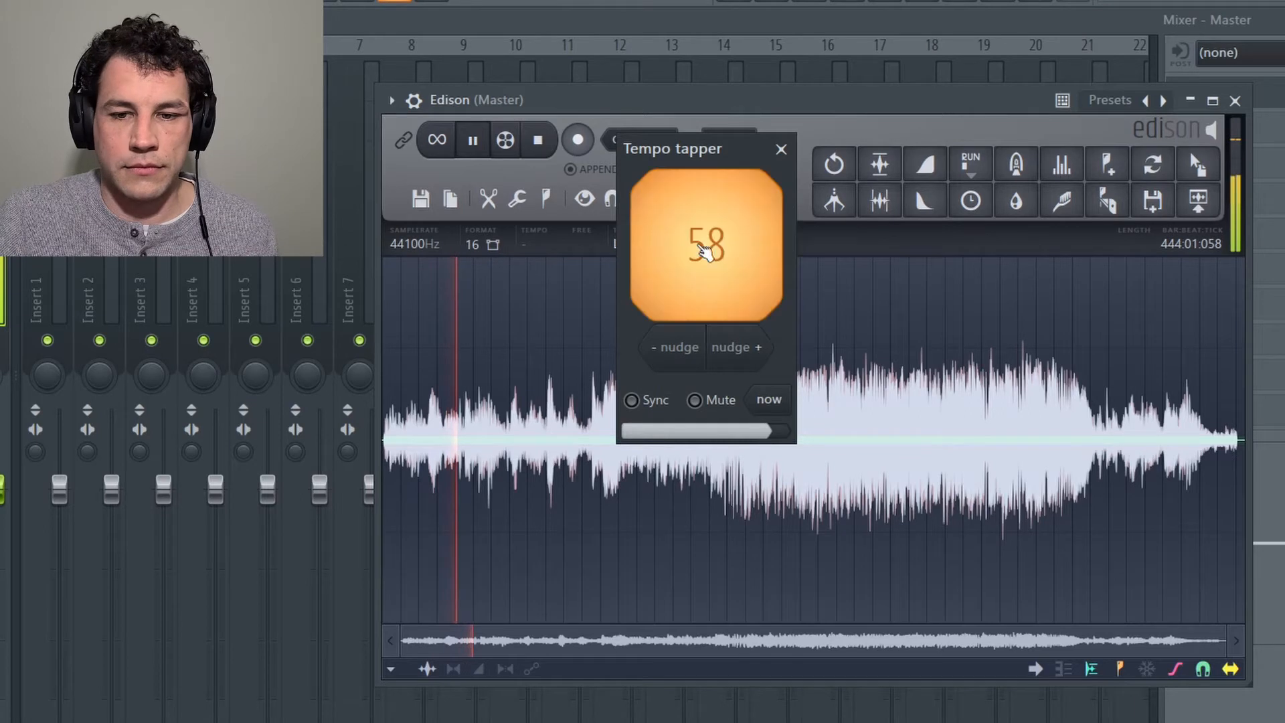
left_click(705, 252)
left_click(548, 273)
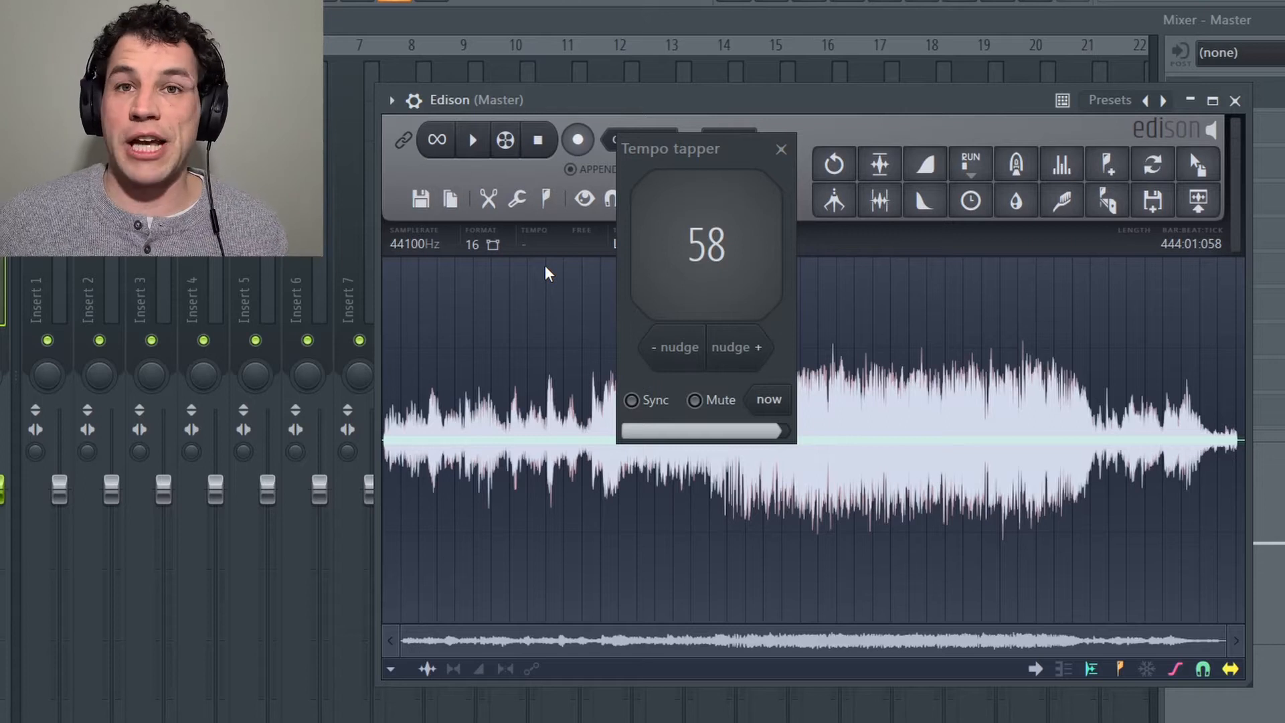
left_click(781, 149)
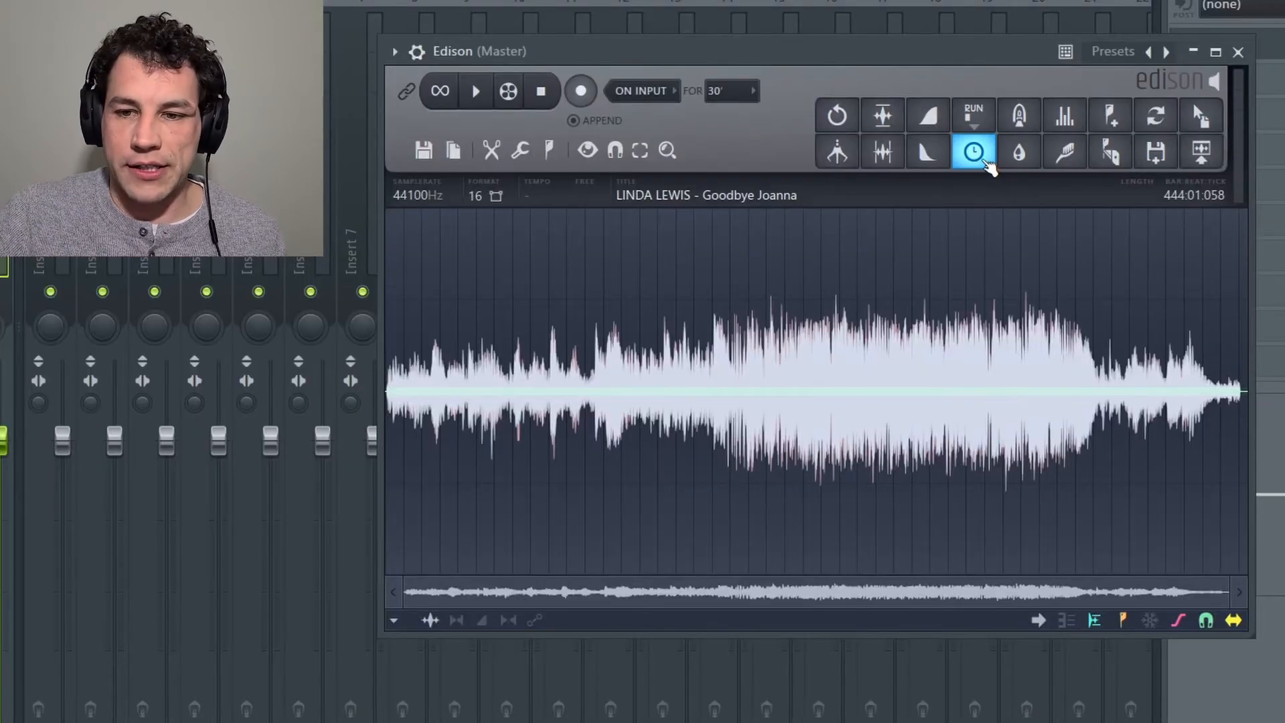
Step: Raise the sample's coarse pitch a few notches with the time stretcher's Resample method and listen briefly to the result
left_click(971, 201)
left_click_drag(521, 281, 516, 281)
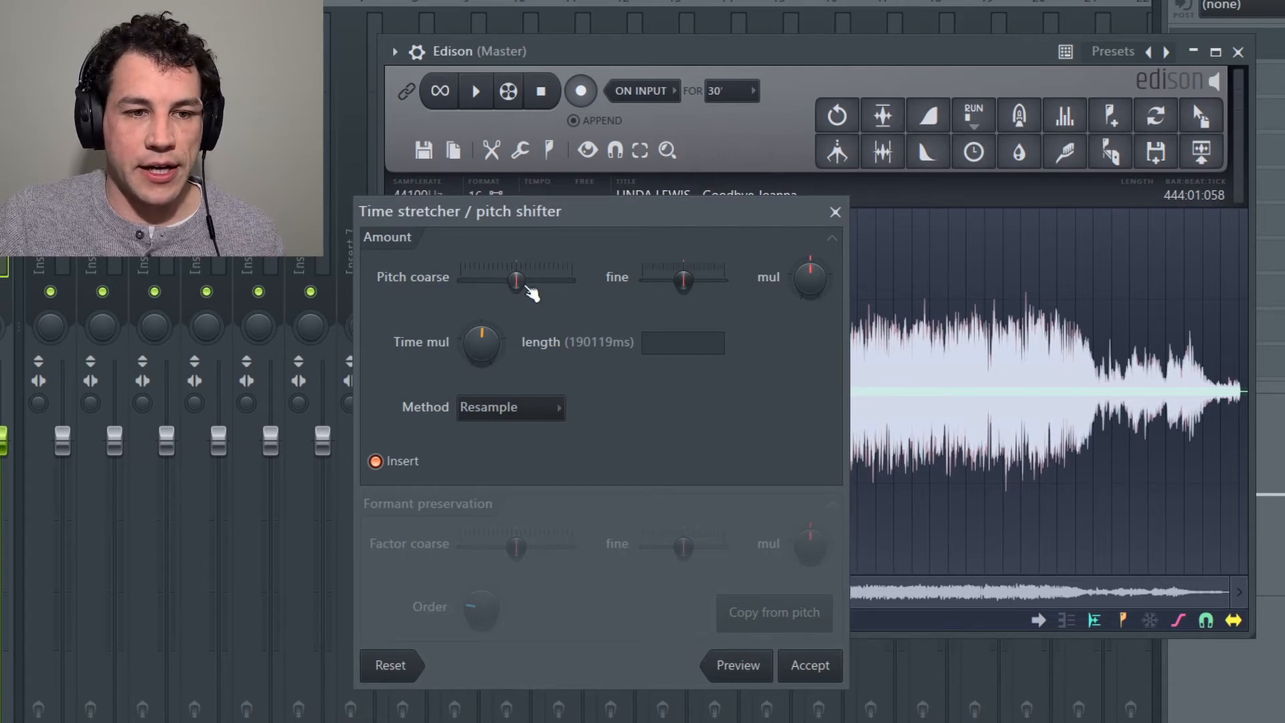
left_click_drag(516, 282, 534, 282)
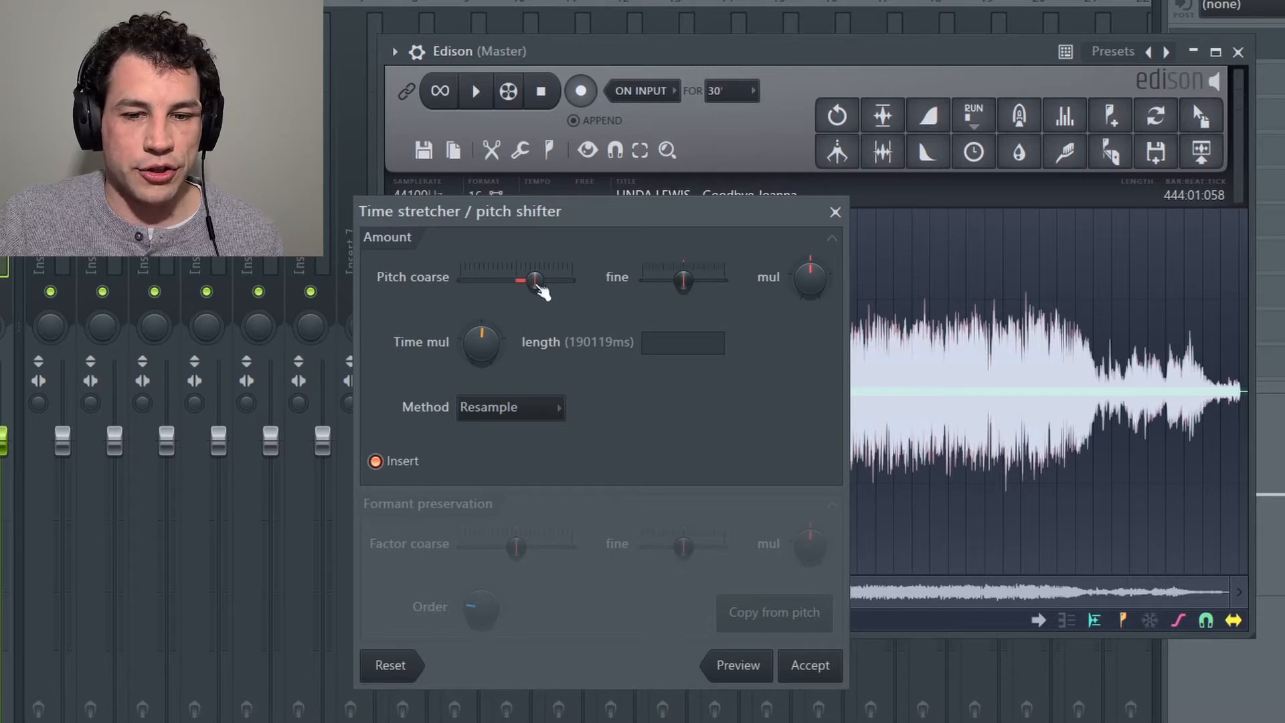
left_click(810, 667)
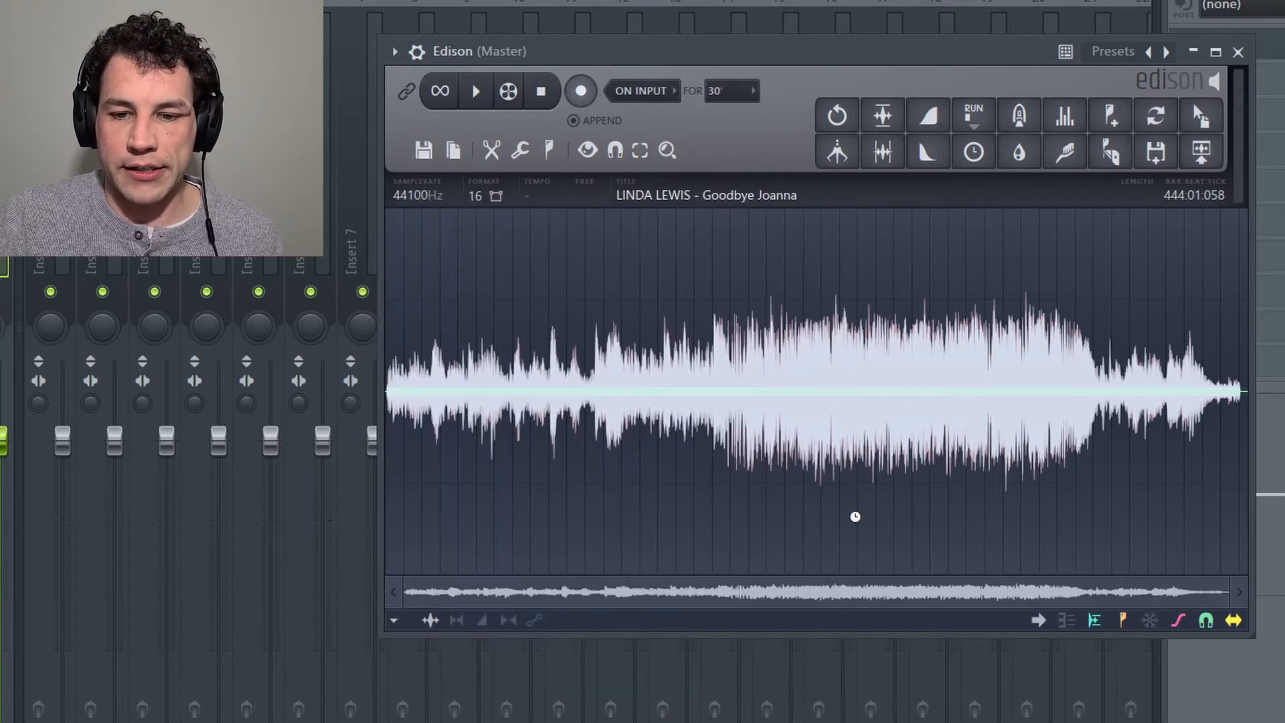
left_click(476, 90)
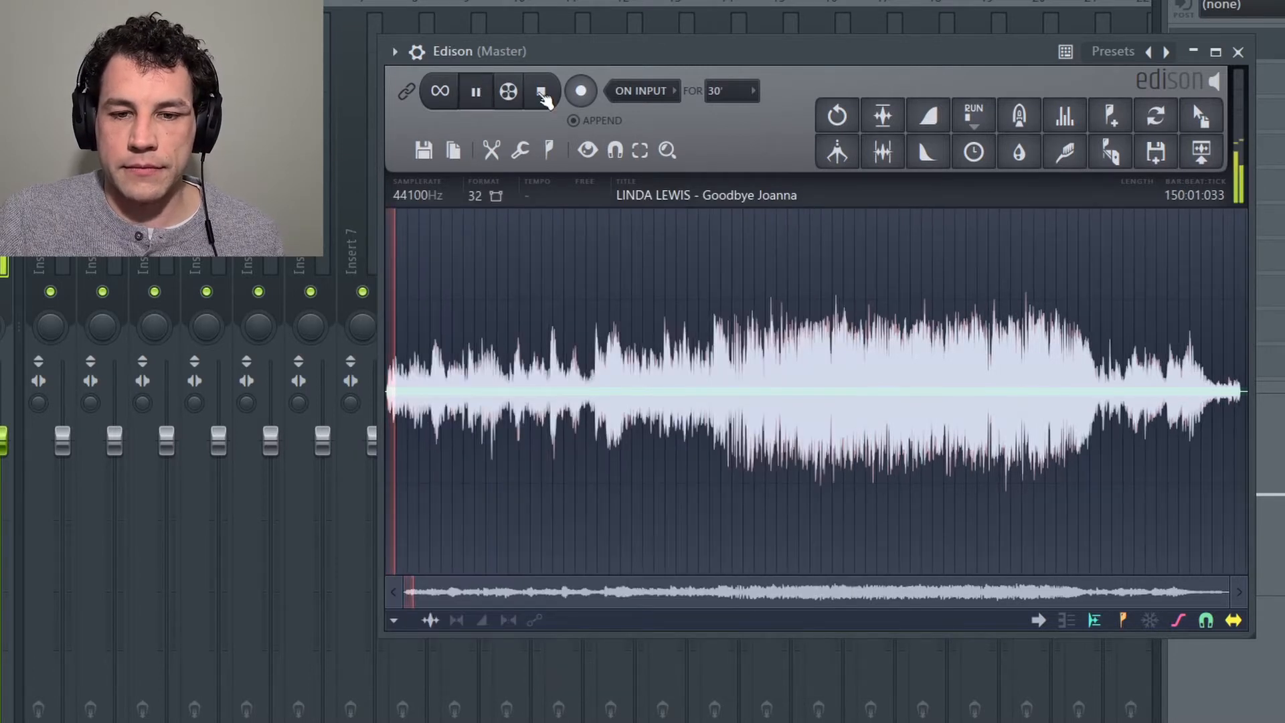
left_click(542, 96)
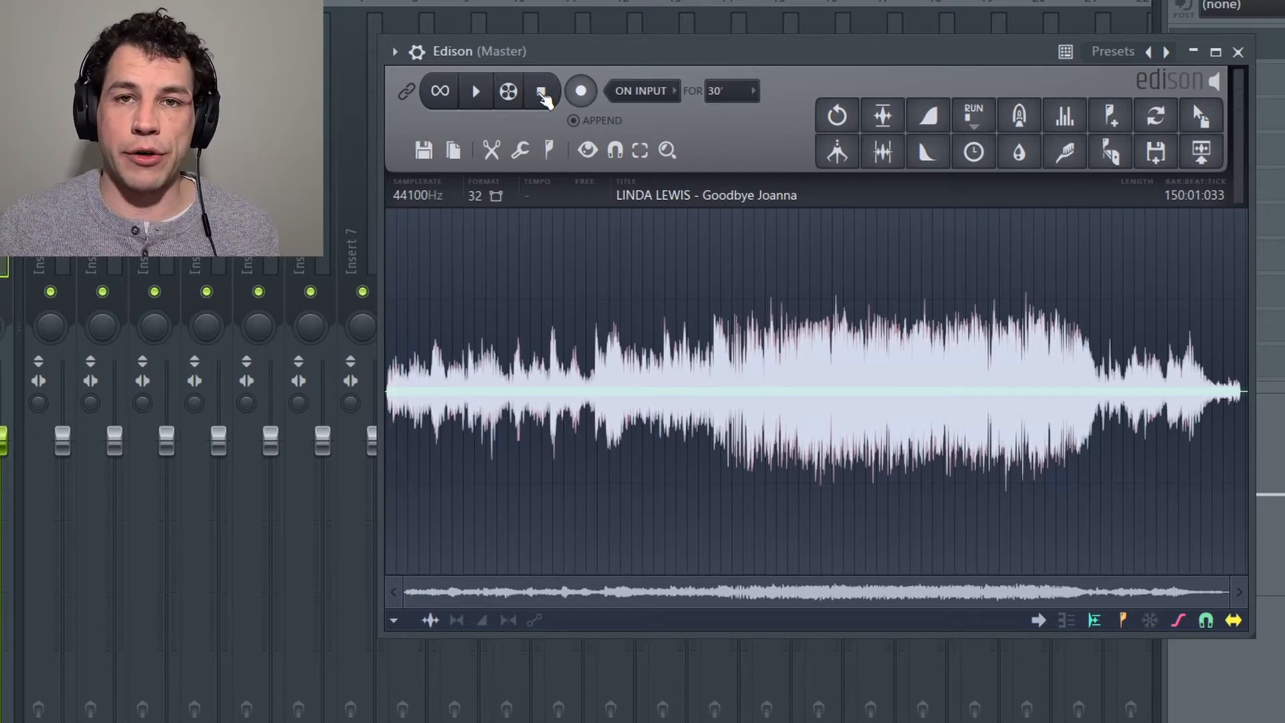
Step: Play the pitched-up sample and tap its beat in the tempo tapper to find the new tempo
left_click(477, 97)
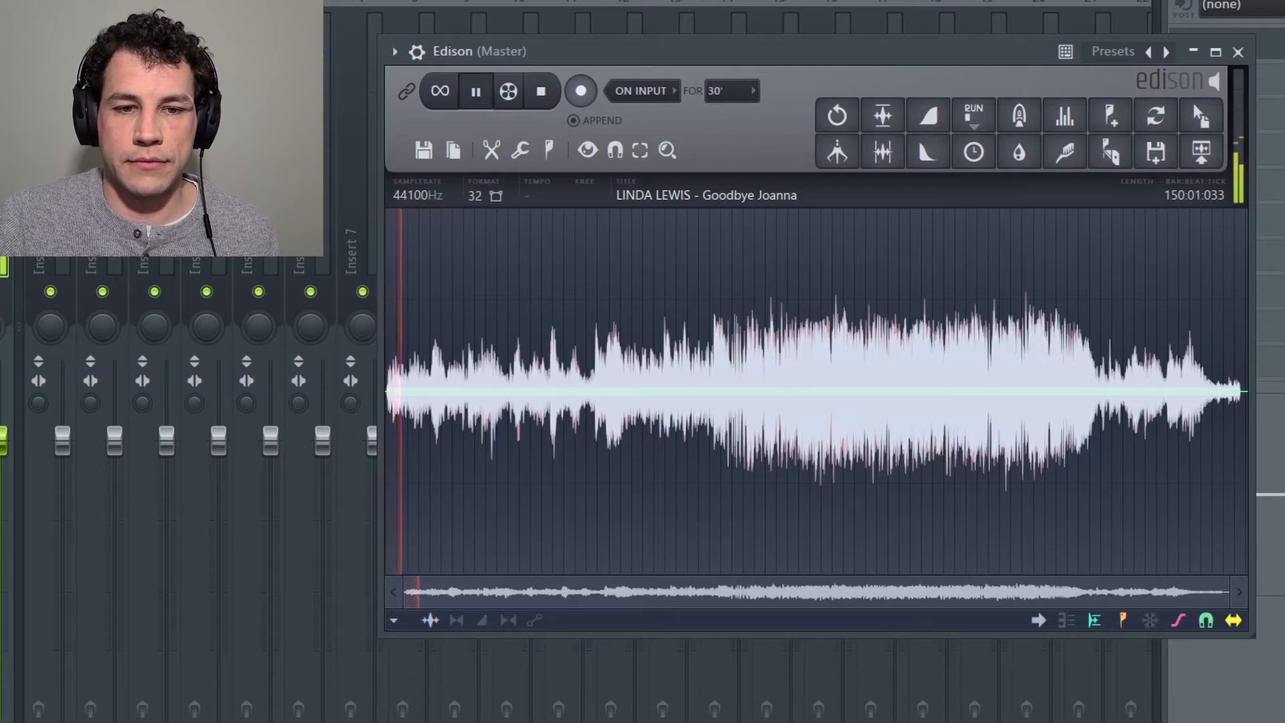
right_click(212, 2)
left_click(294, 64)
left_click(706, 187)
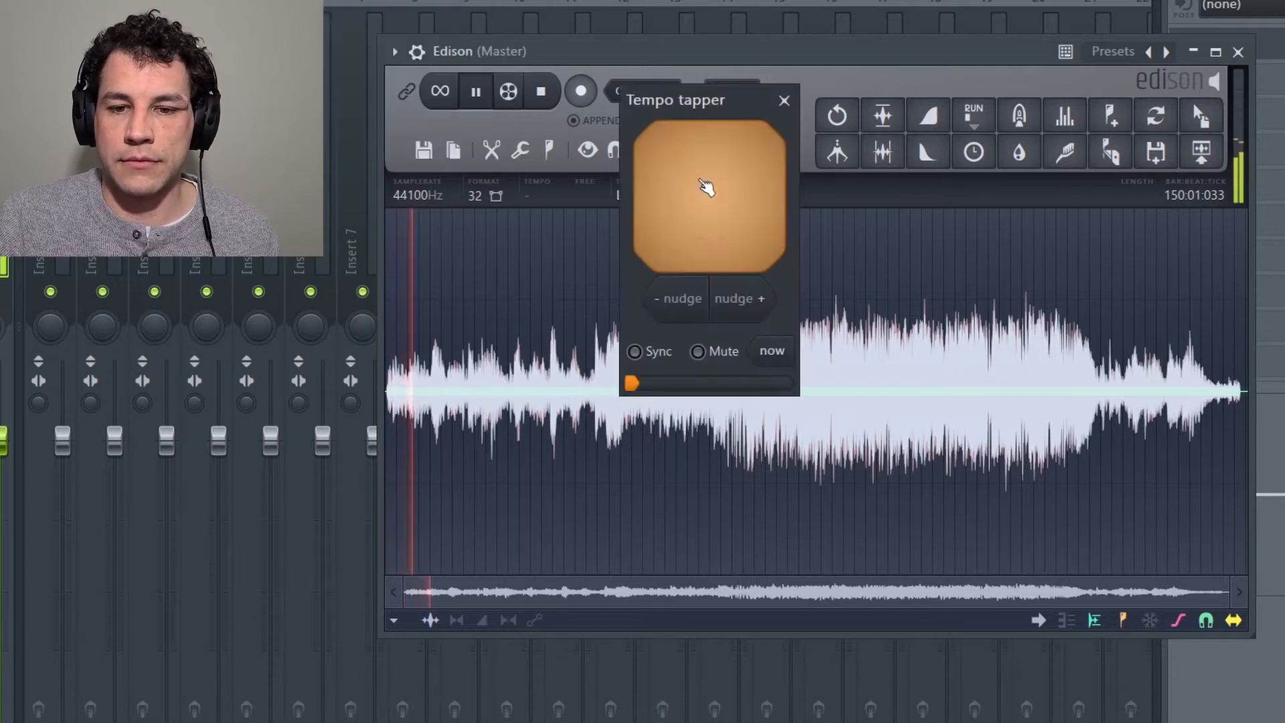
left_click(706, 188)
left_click(707, 188)
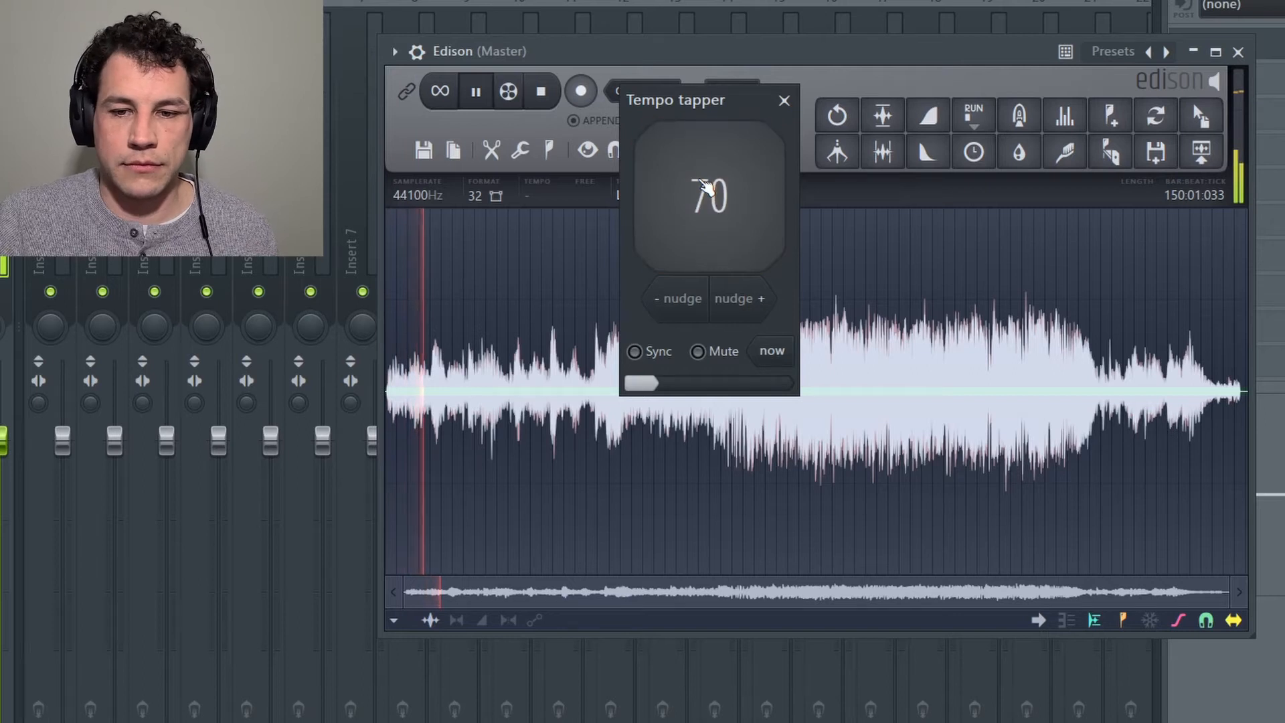
left_click(707, 187)
left_click(706, 188)
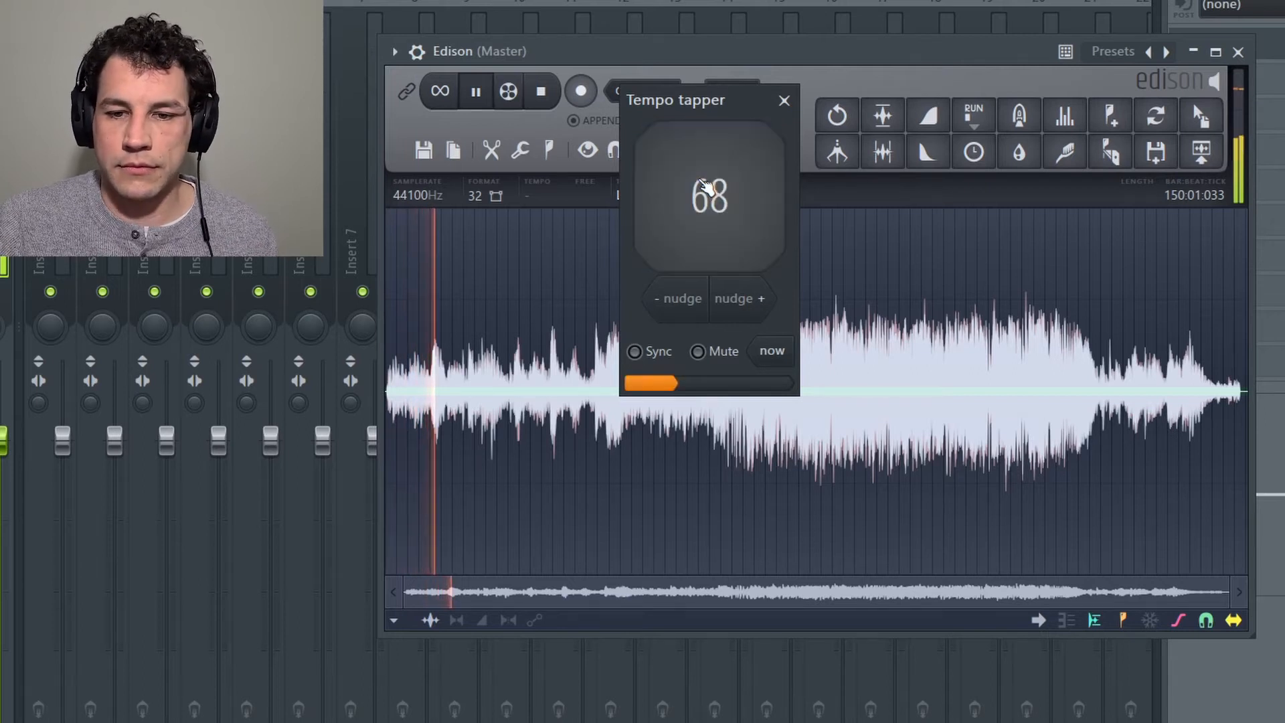
left_click(707, 188)
left_click(707, 188)
left_click(706, 188)
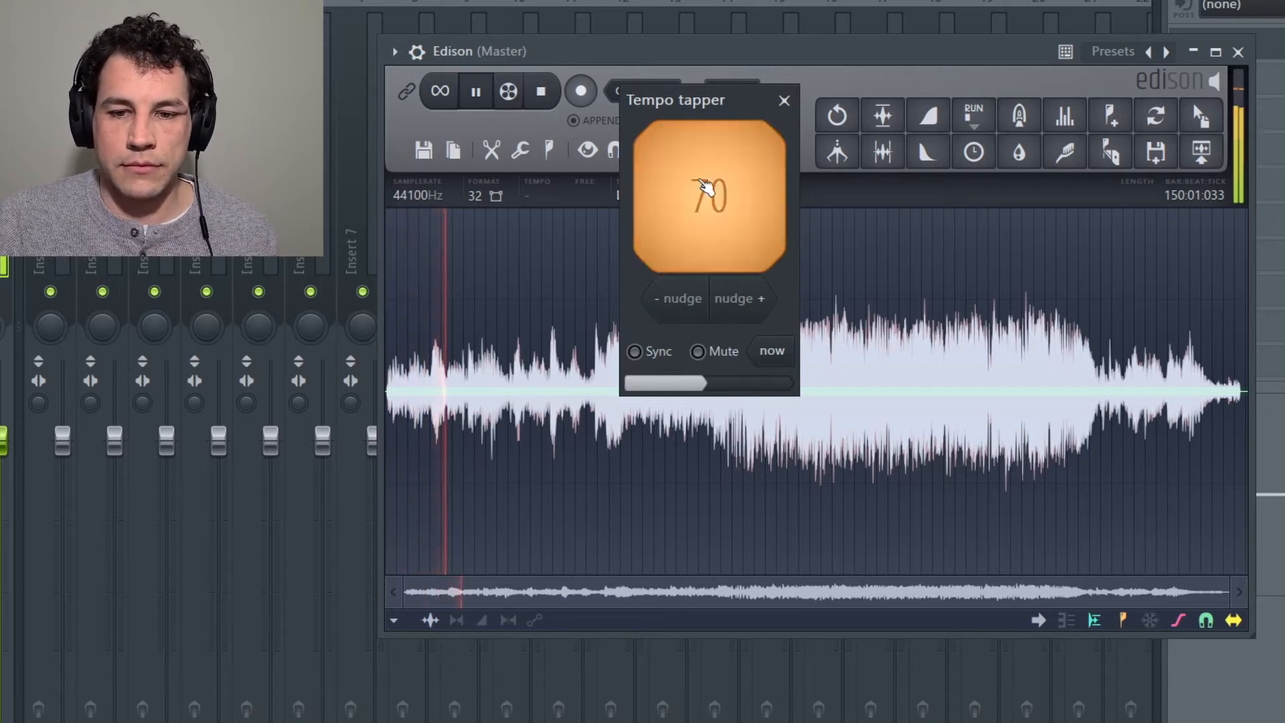
left_click(706, 188)
left_click(707, 188)
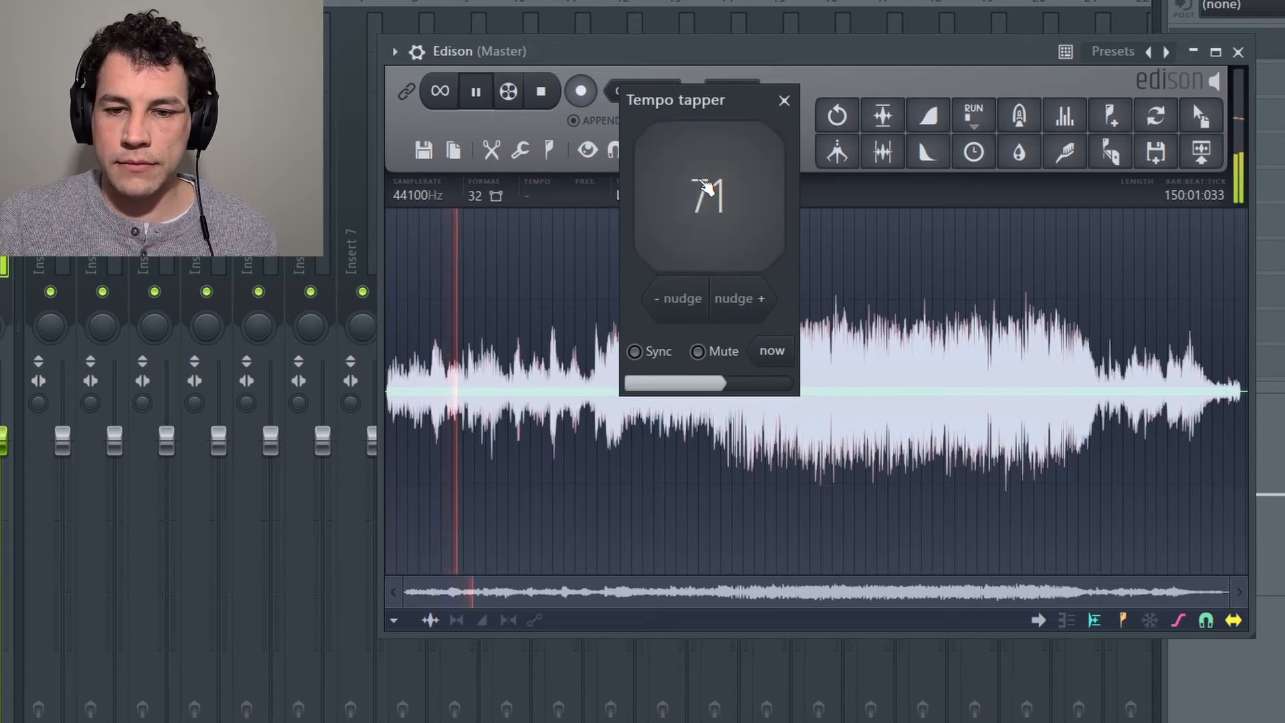
left_click(707, 188)
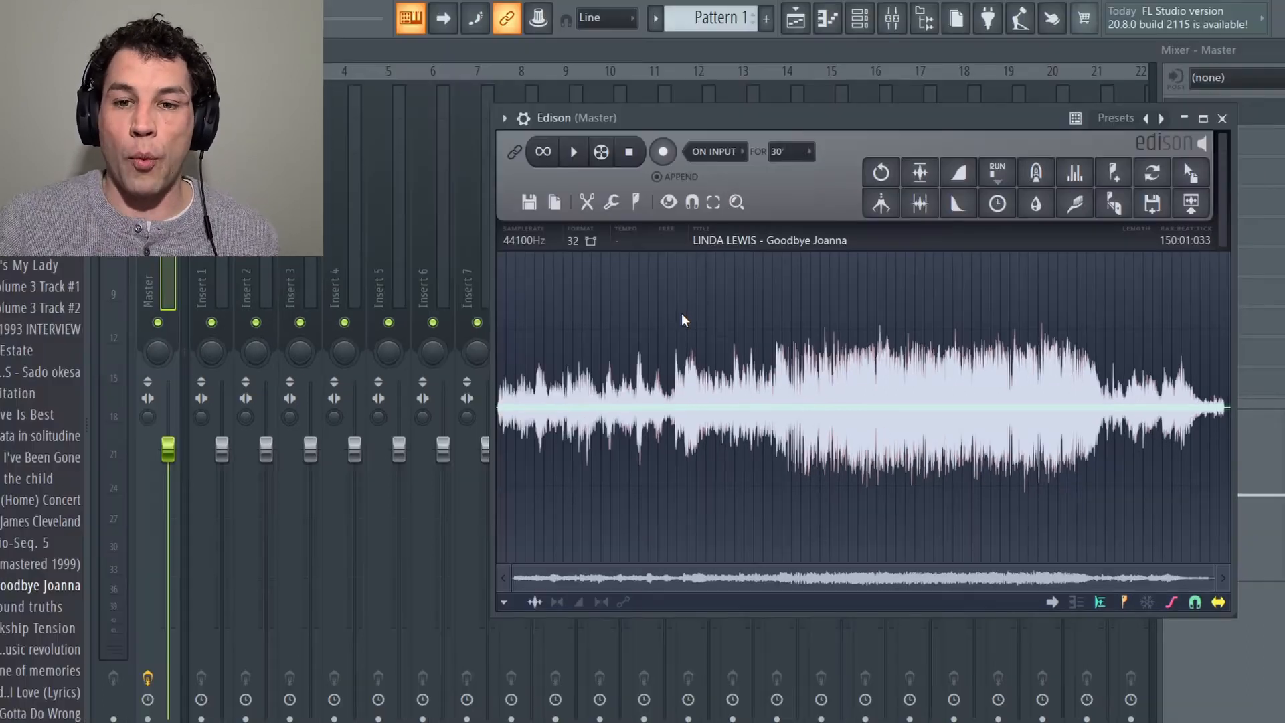
Step: Autodetect the sample's tempo from its properties using detection for songs with constant tempo
left_click_drag(787, 120, 675, 117)
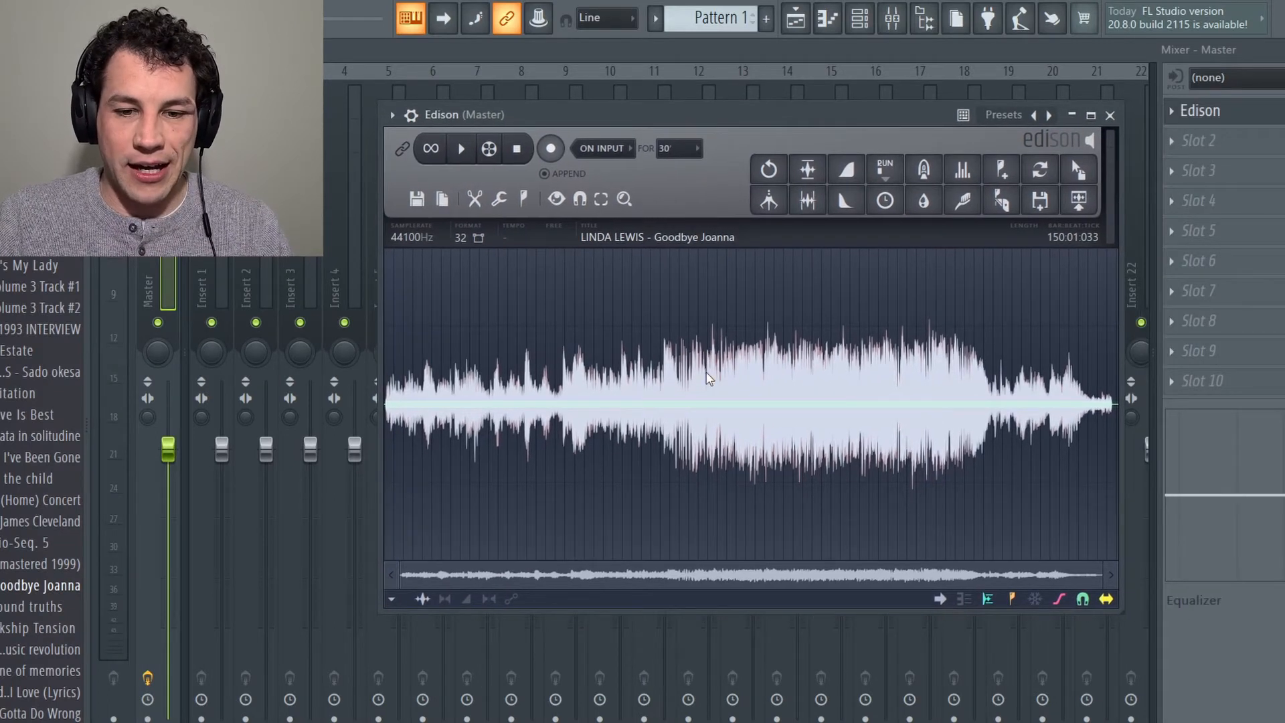
key("F2")
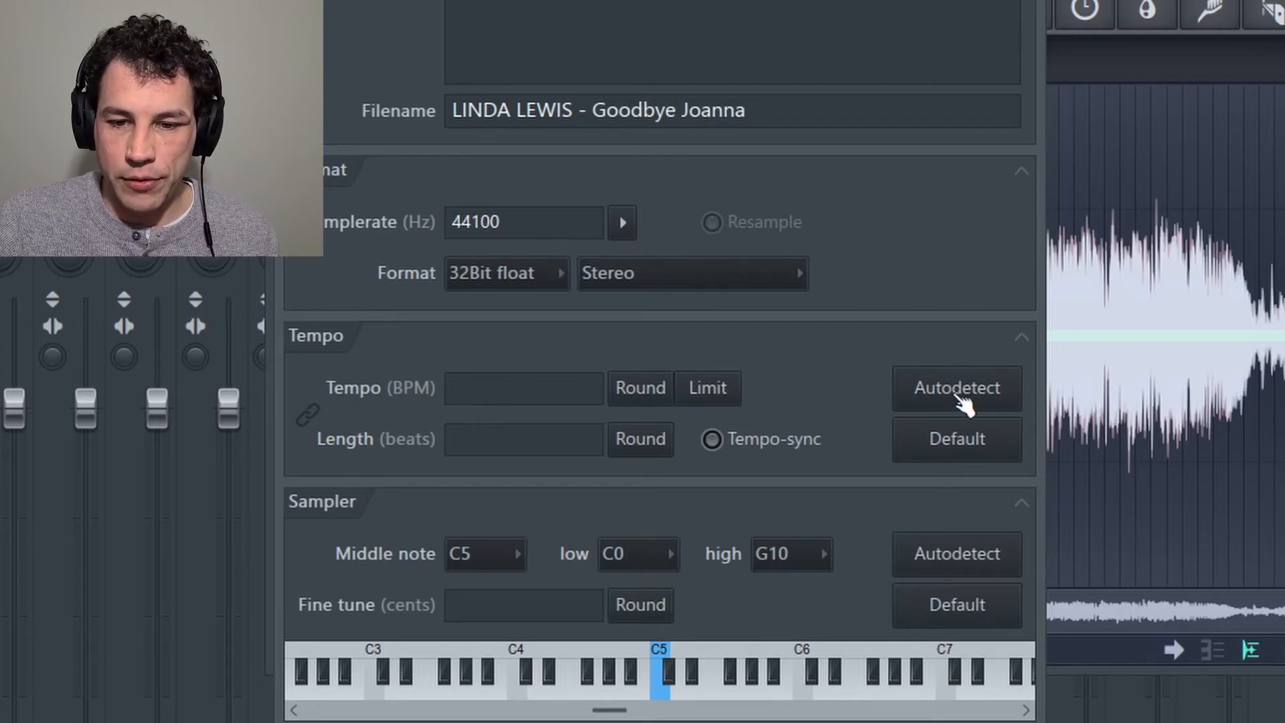
left_click(959, 400)
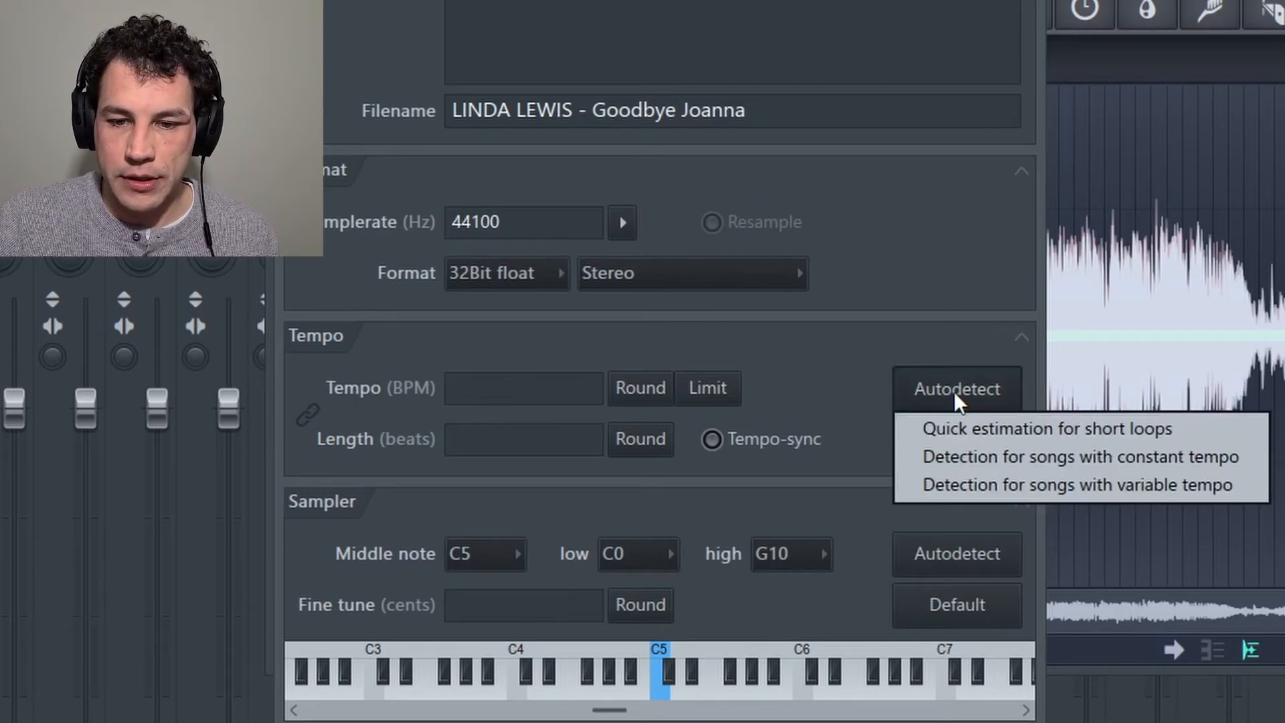
left_click(974, 461)
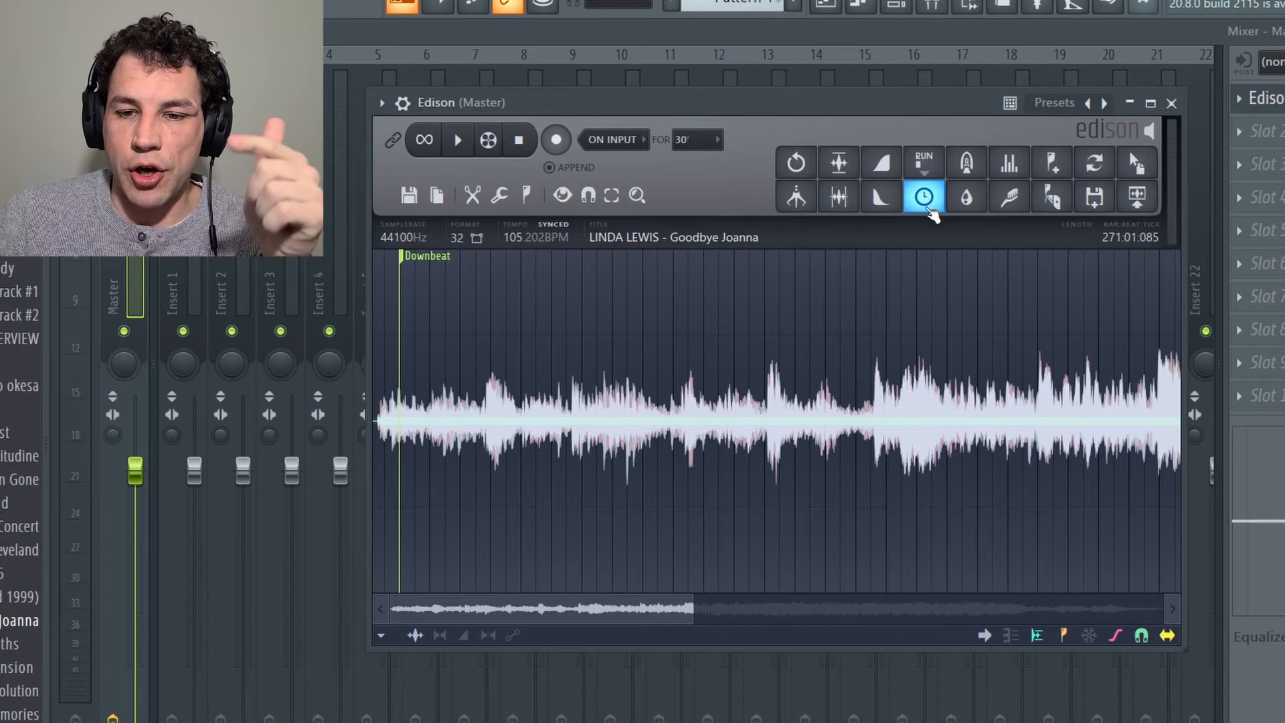
Step: Set the time stretcher's method to e3 generic, then preview the sample with raised coarse pitch and a higher time multiplier
left_click(930, 209)
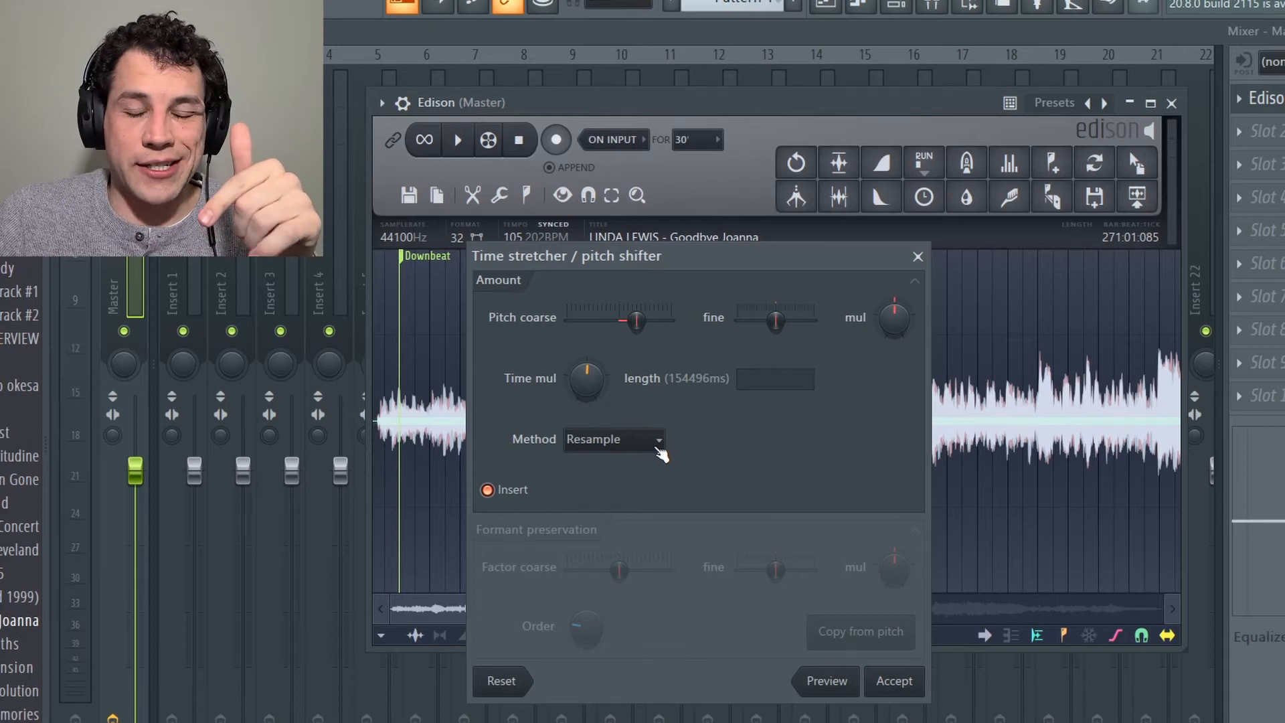
left_click(659, 447)
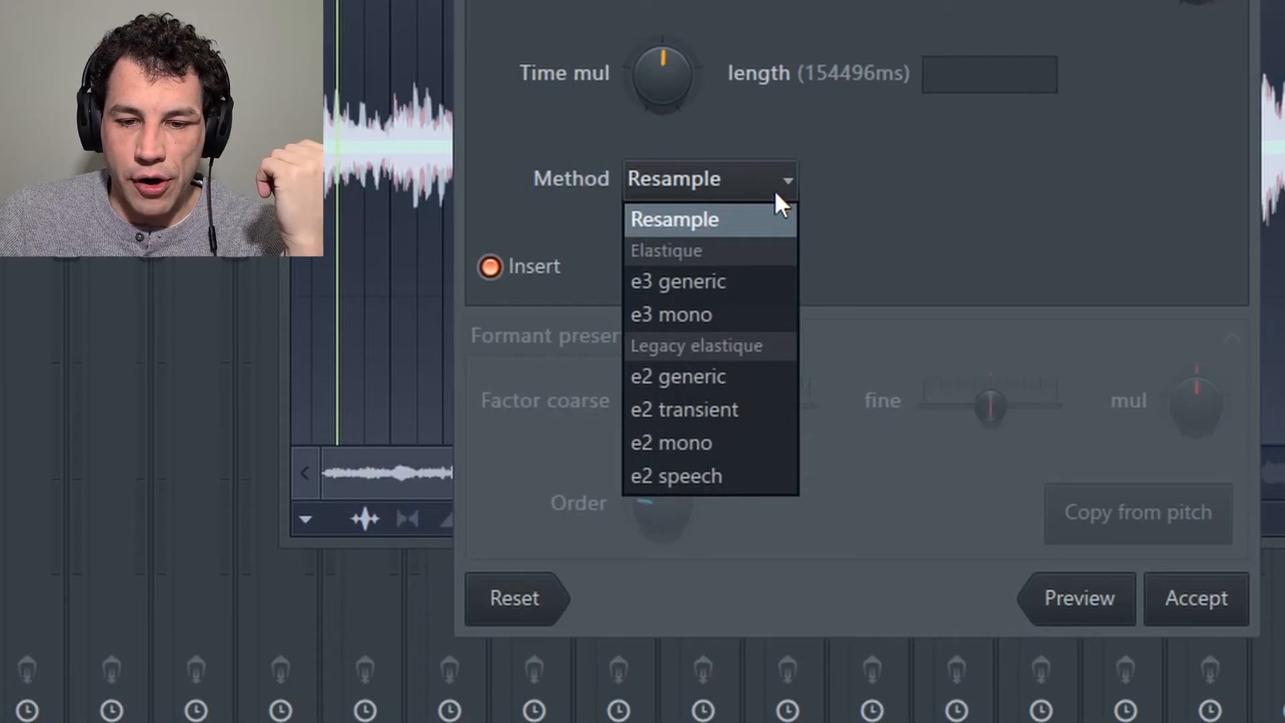
left_click(726, 294)
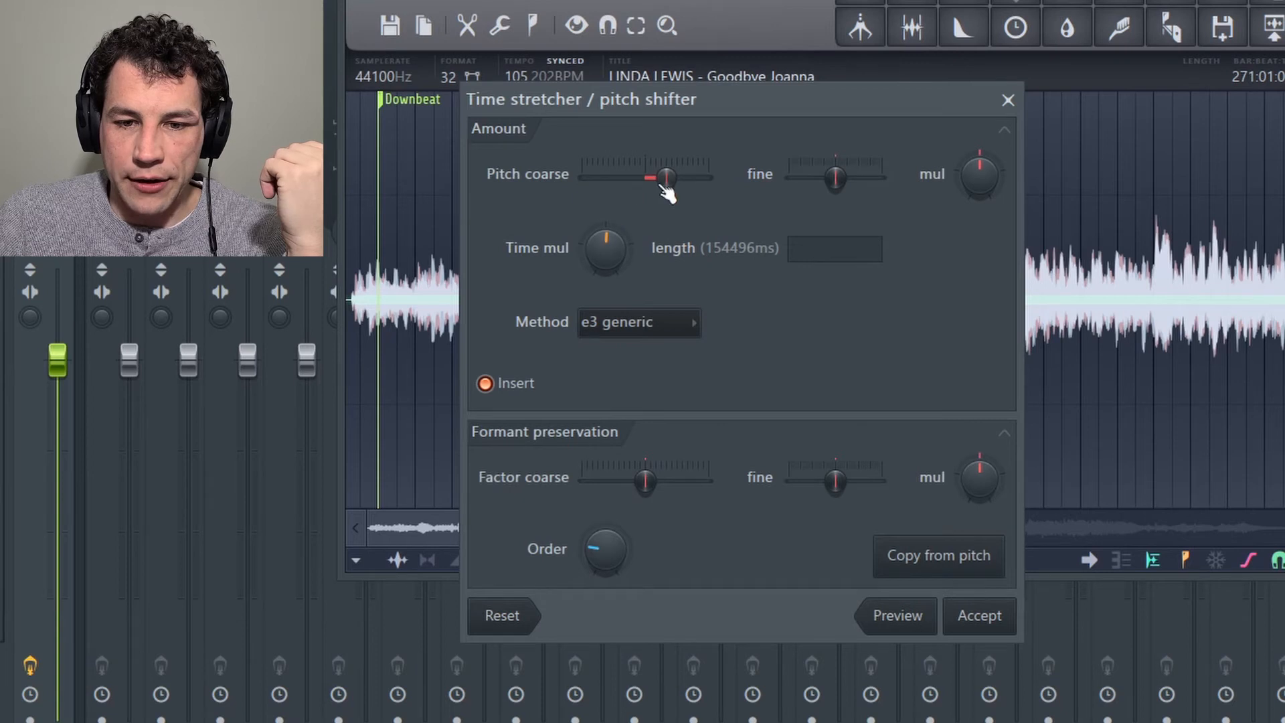
mouse_move(665, 187)
left_mouse_down()
mouse_move(629, 187)
mouse_move(663, 187)
mouse_move(651, 188)
left_mouse_up()
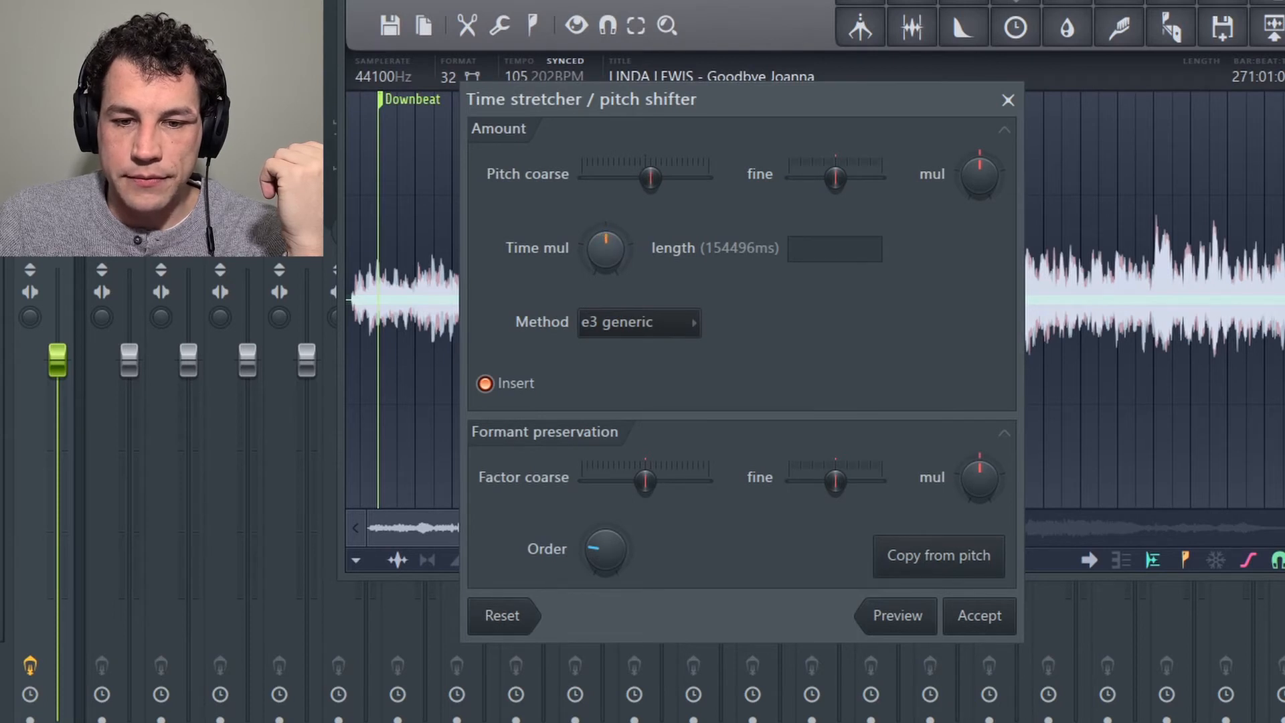
left_click_drag(660, 179, 675, 179)
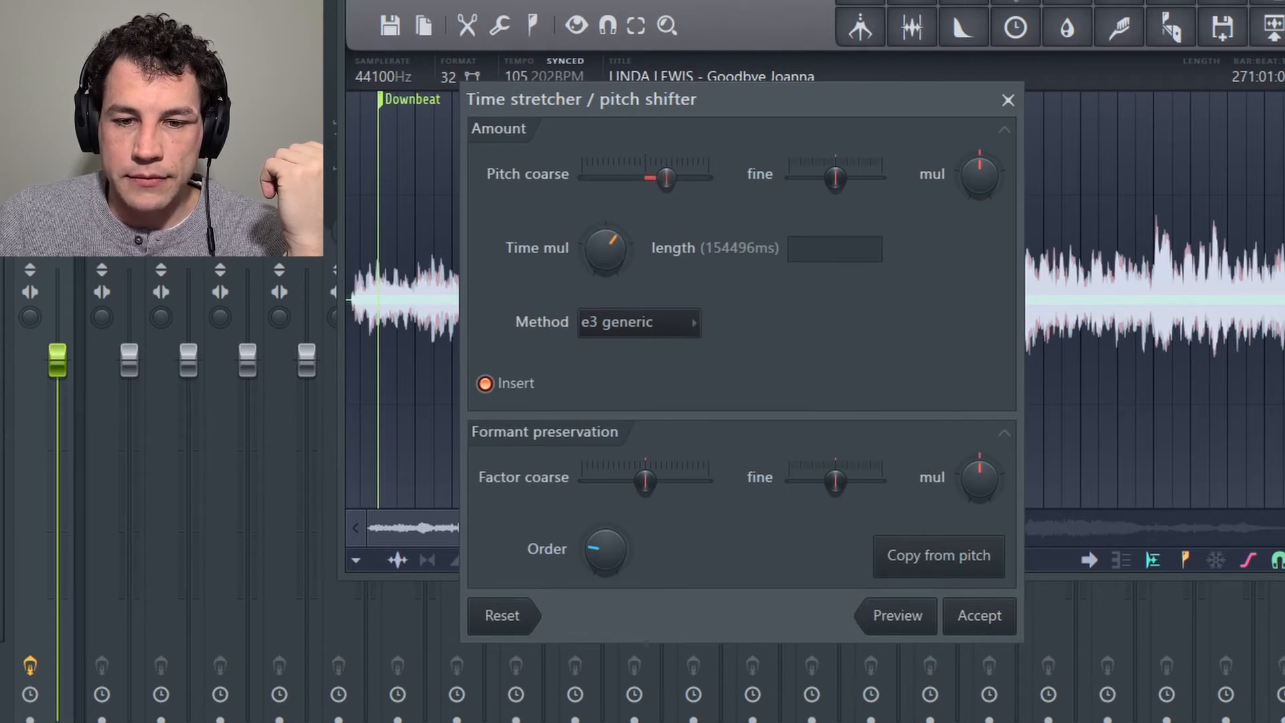
left_click(914, 615)
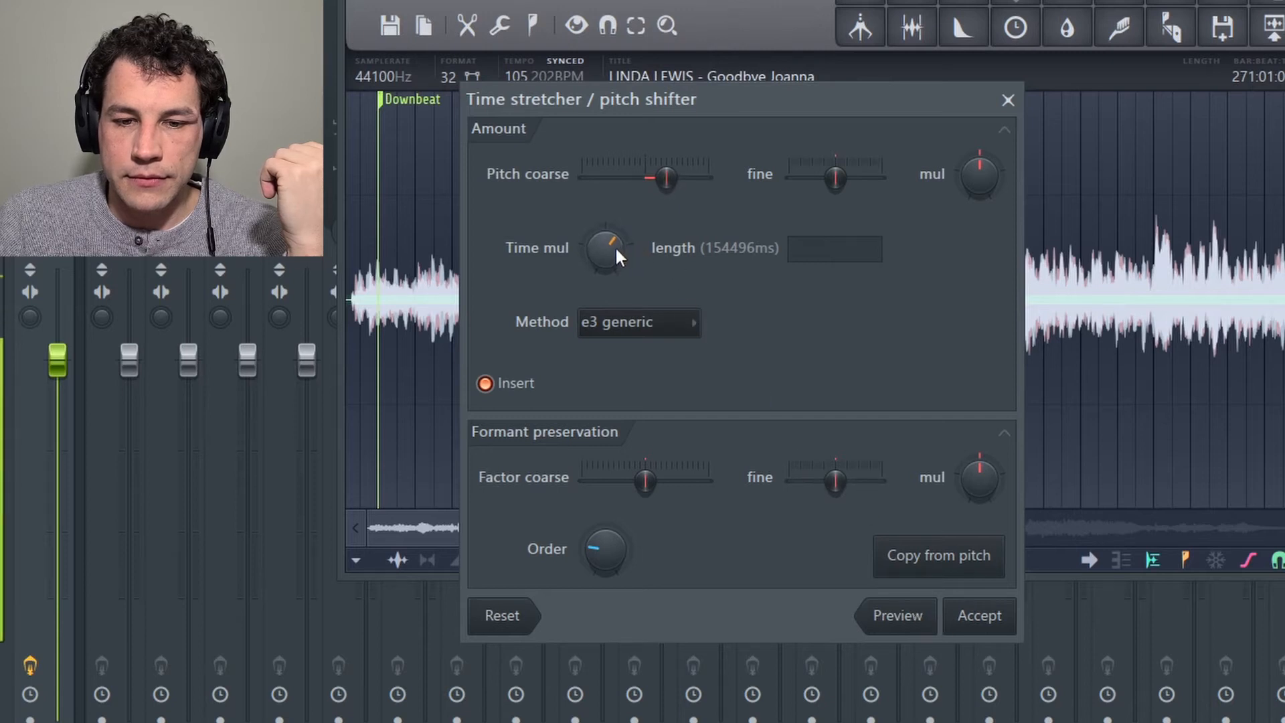
Step: Lower the time multiplier below its centre value to speed up the sample, preview it and apply the stretch
left_click_drag(607, 246, 607, 262)
left_click(896, 614)
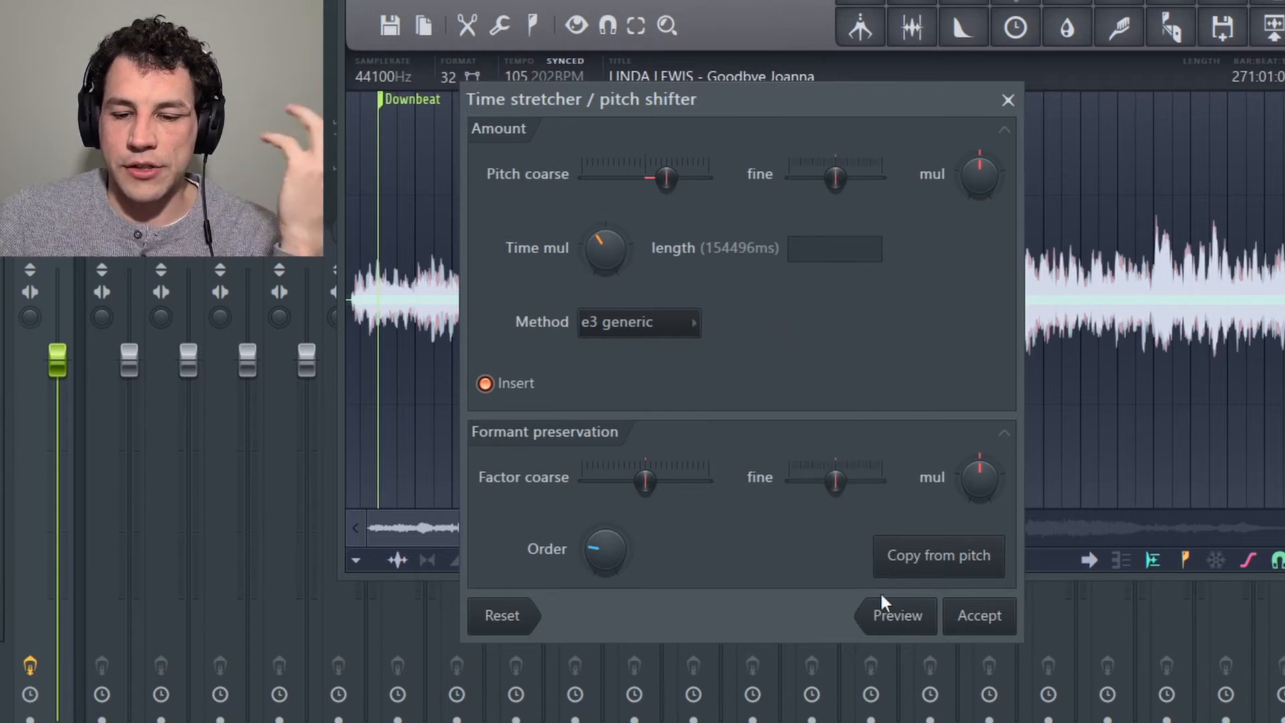
left_click(992, 624)
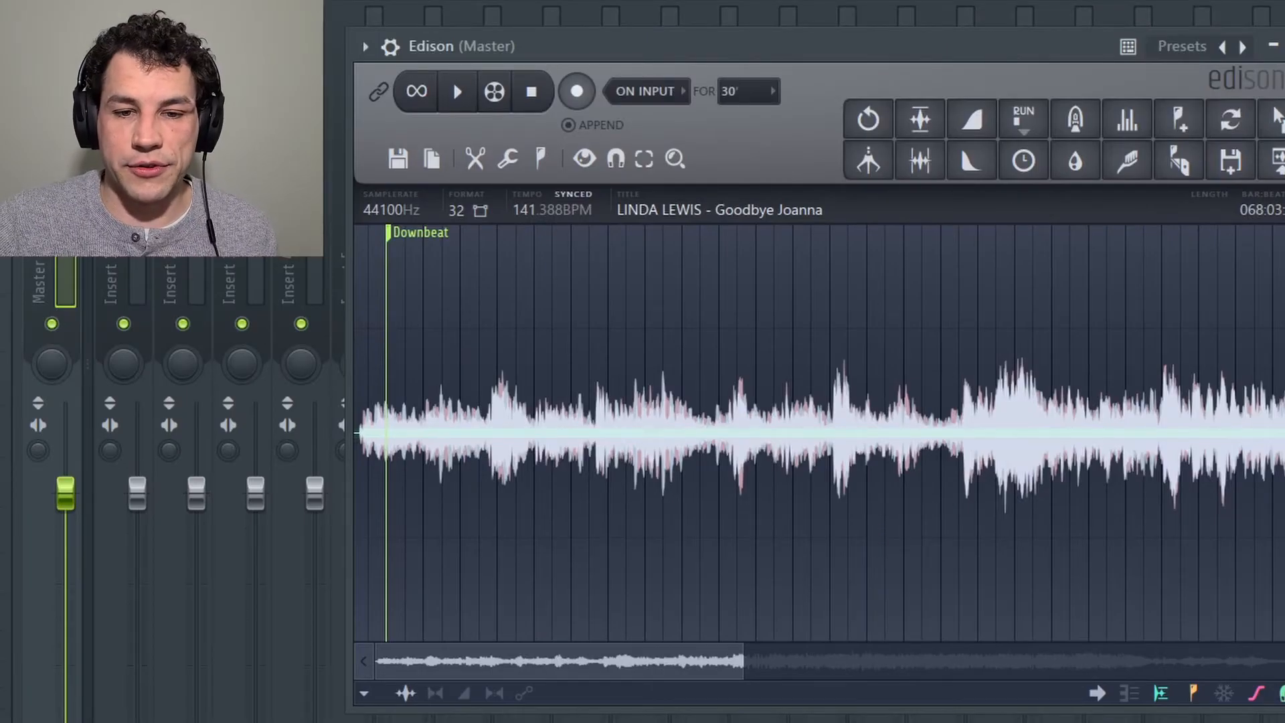
Step: Play the stretched sample and tap its beat in the tempo tapper to find its tempo, closing the tapper when done
left_click(457, 92)
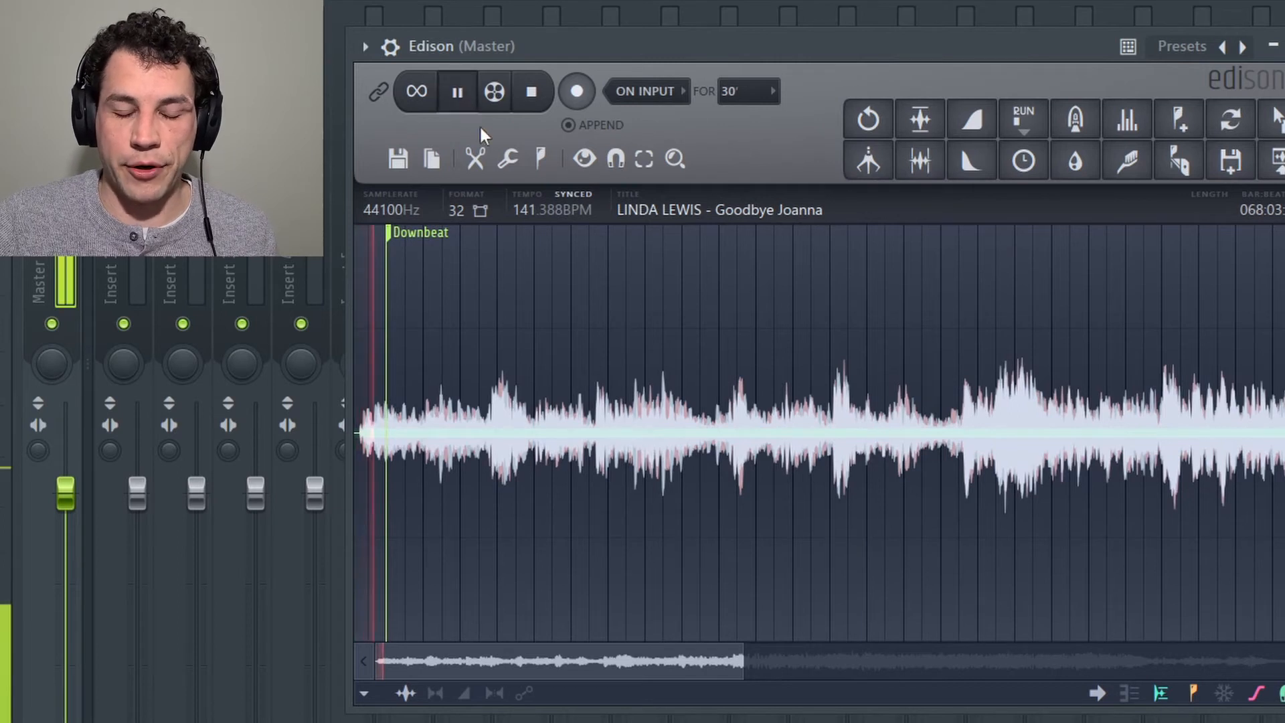
right_click(552, 210)
left_click(648, 133)
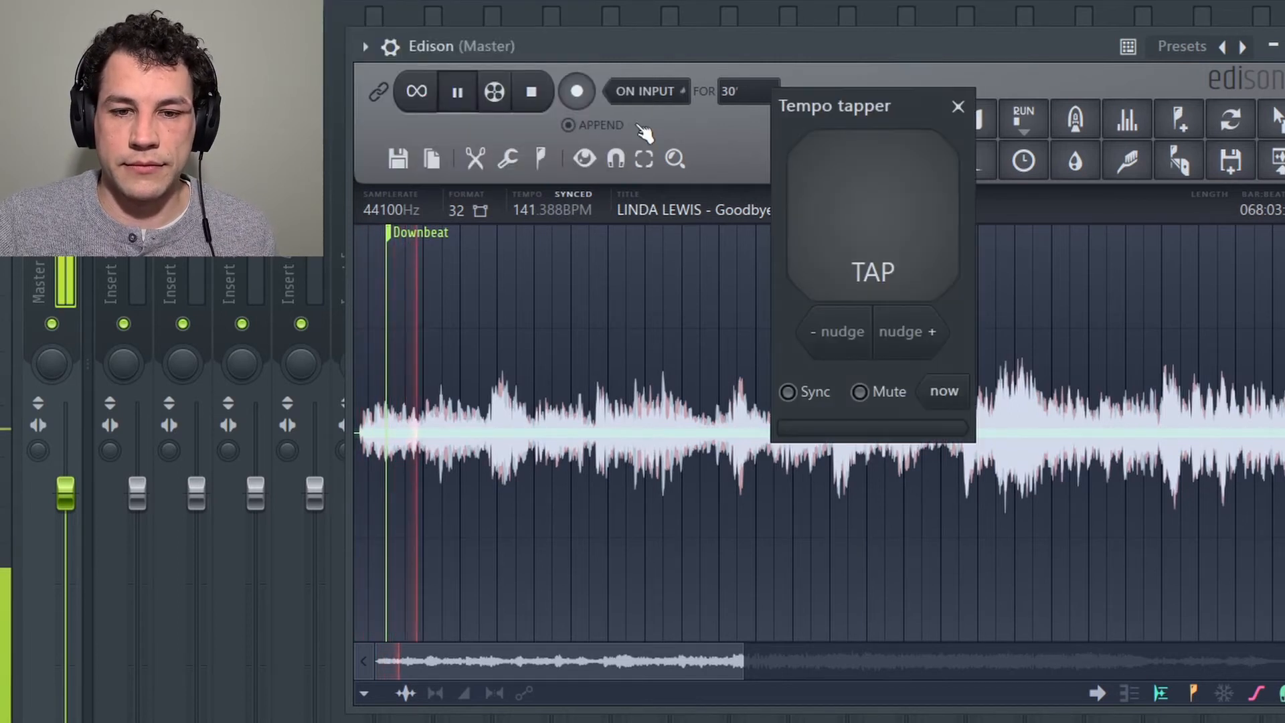
left_click(905, 263)
left_click(904, 264)
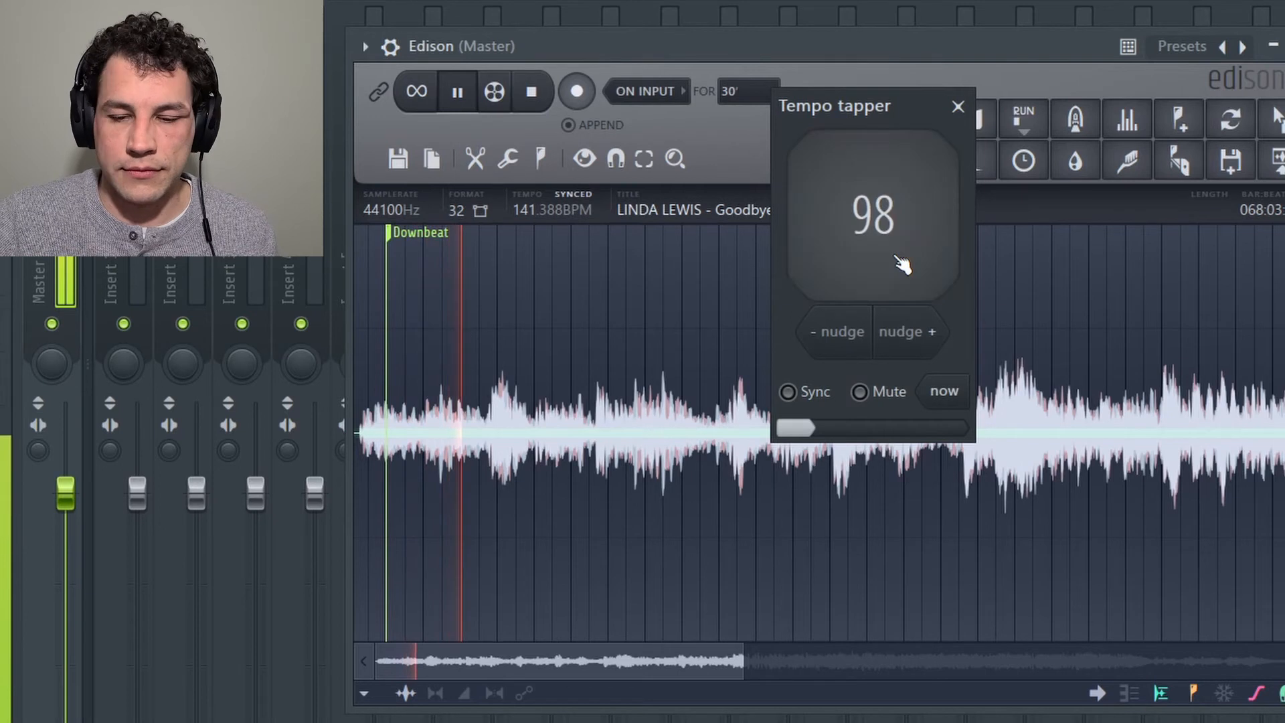
left_click(903, 264)
left_click(902, 265)
left_click(902, 264)
left_click(903, 264)
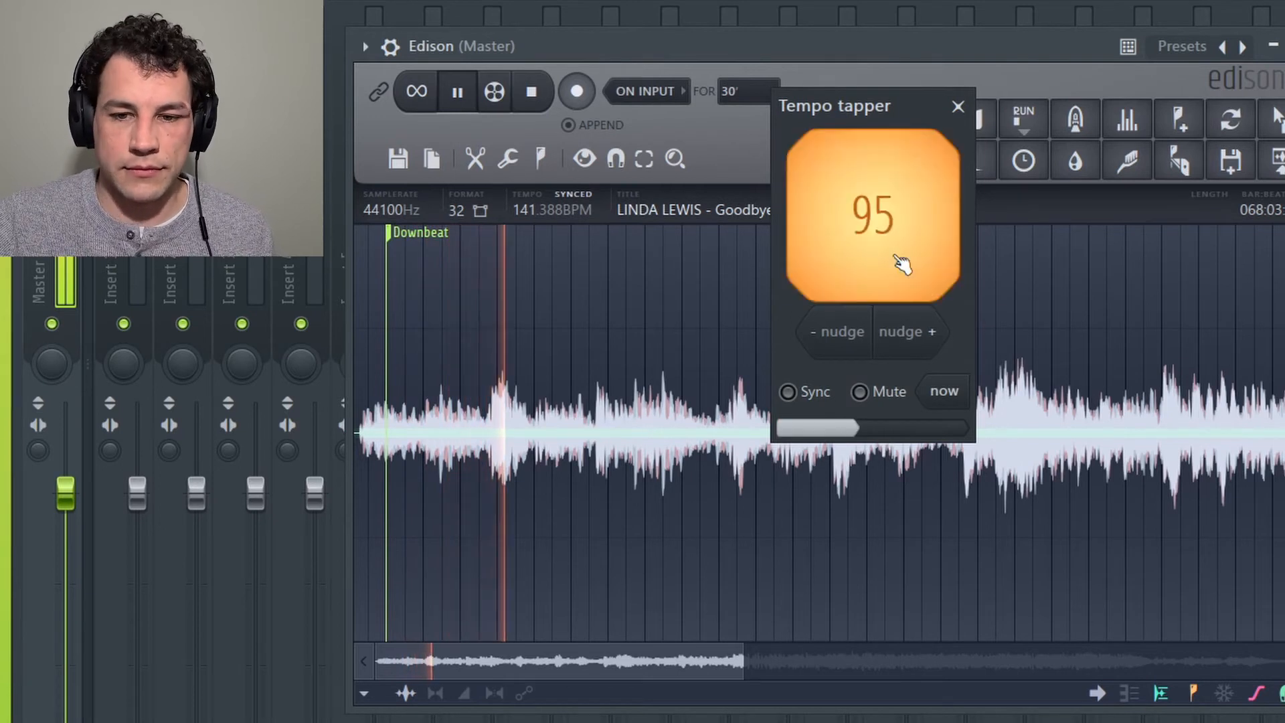
left_click(902, 265)
left_click(902, 264)
left_click(903, 264)
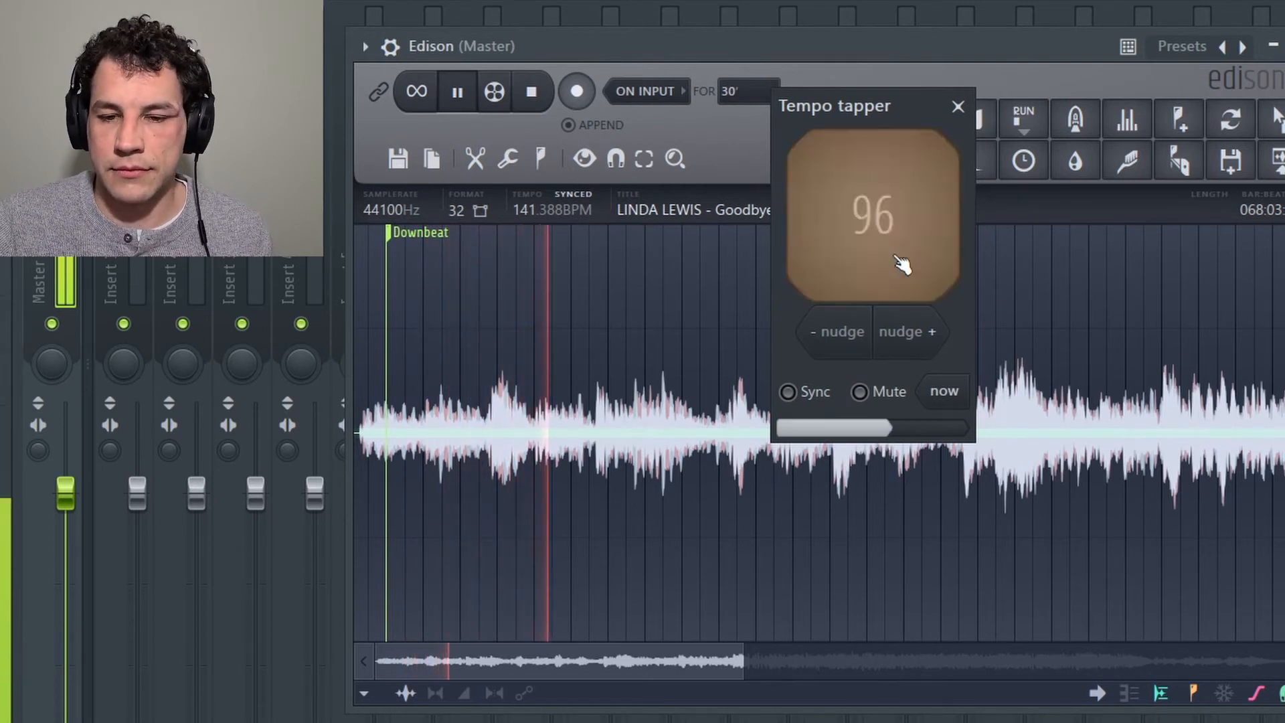
left_click(960, 107)
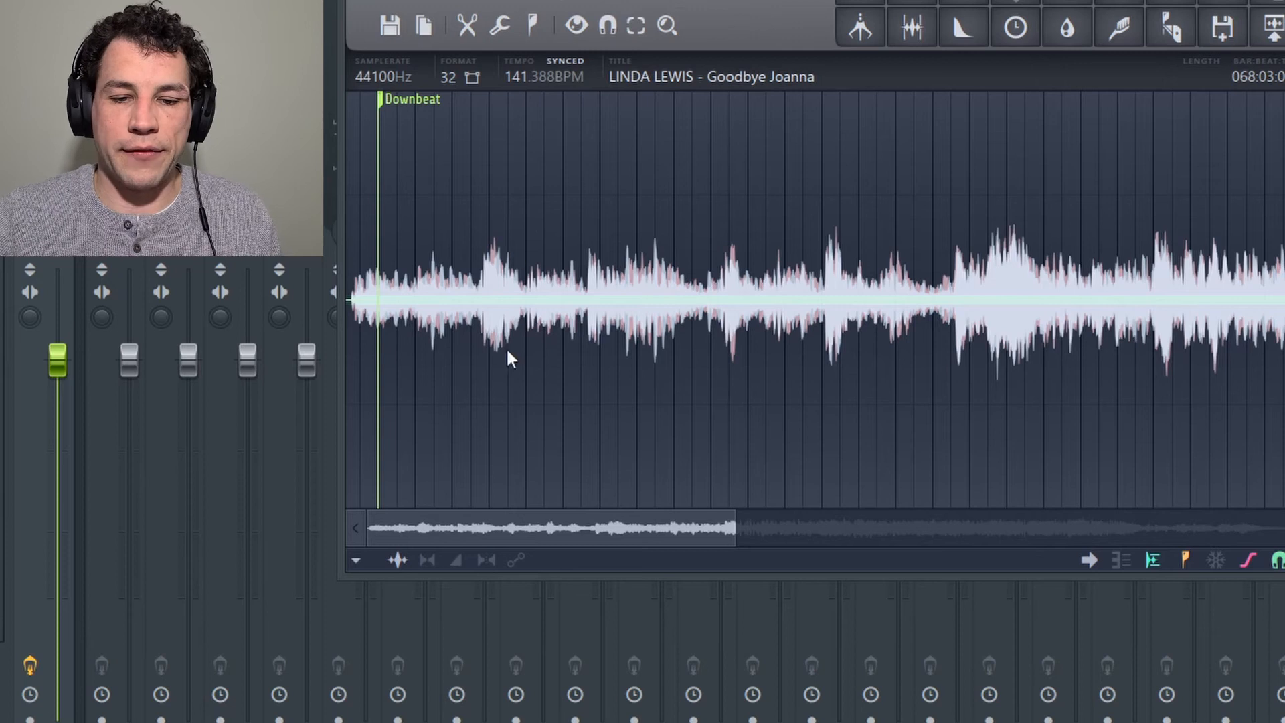
Step: Select the opening of the sample from 001:01:000 to 007:02:092 and play it back to listen for a loop
left_click_drag(508, 358, 340, 355)
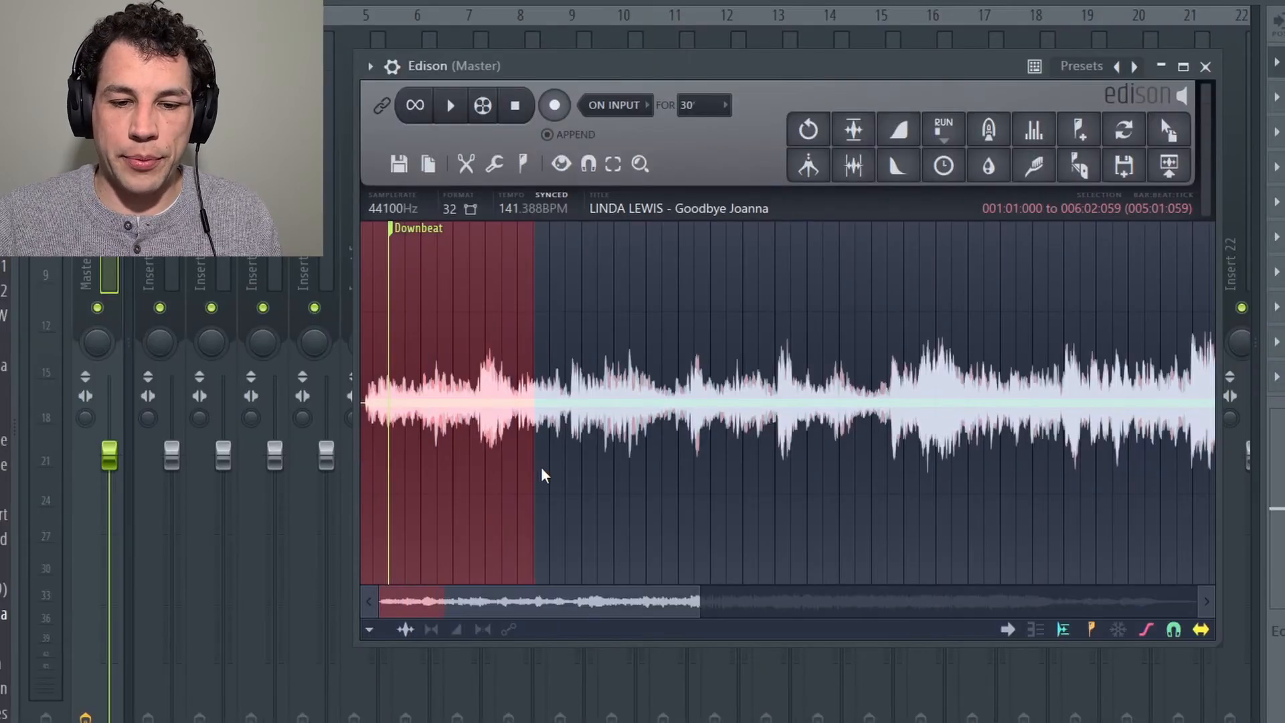
left_click_drag(542, 475, 573, 482)
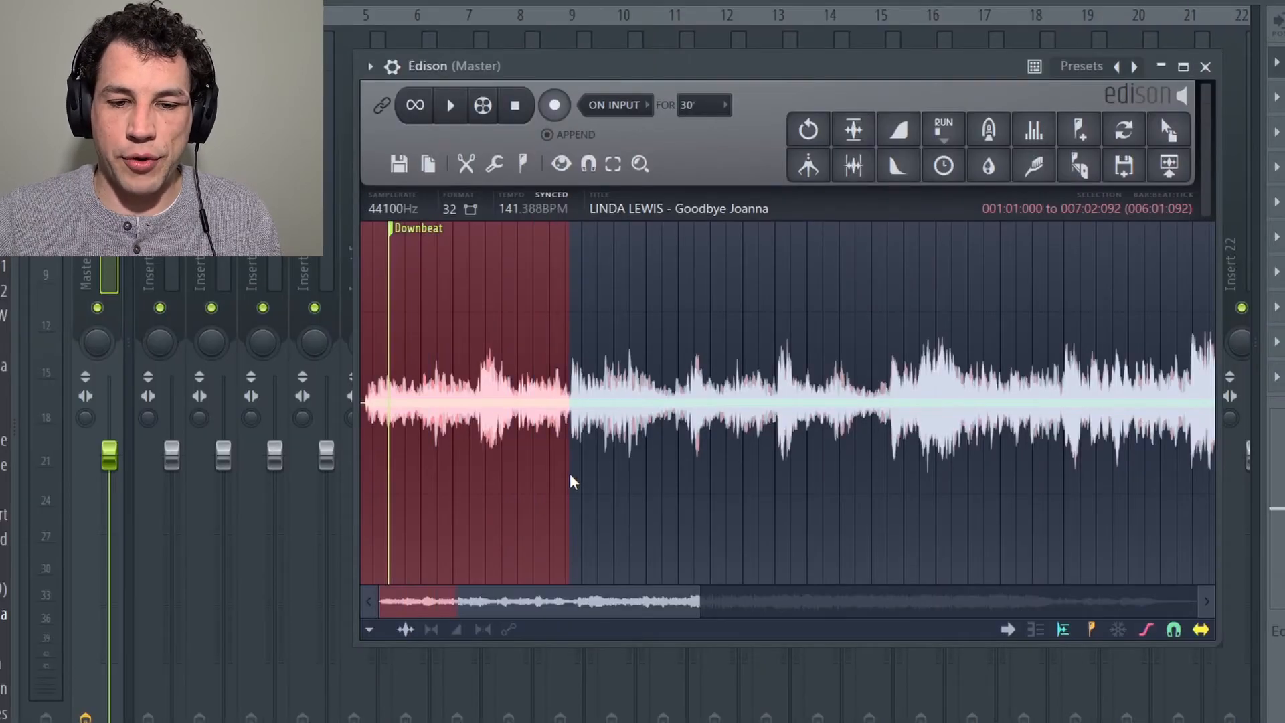
scroll(422, 516, "up", 3)
scroll(404, 545, "up", 1)
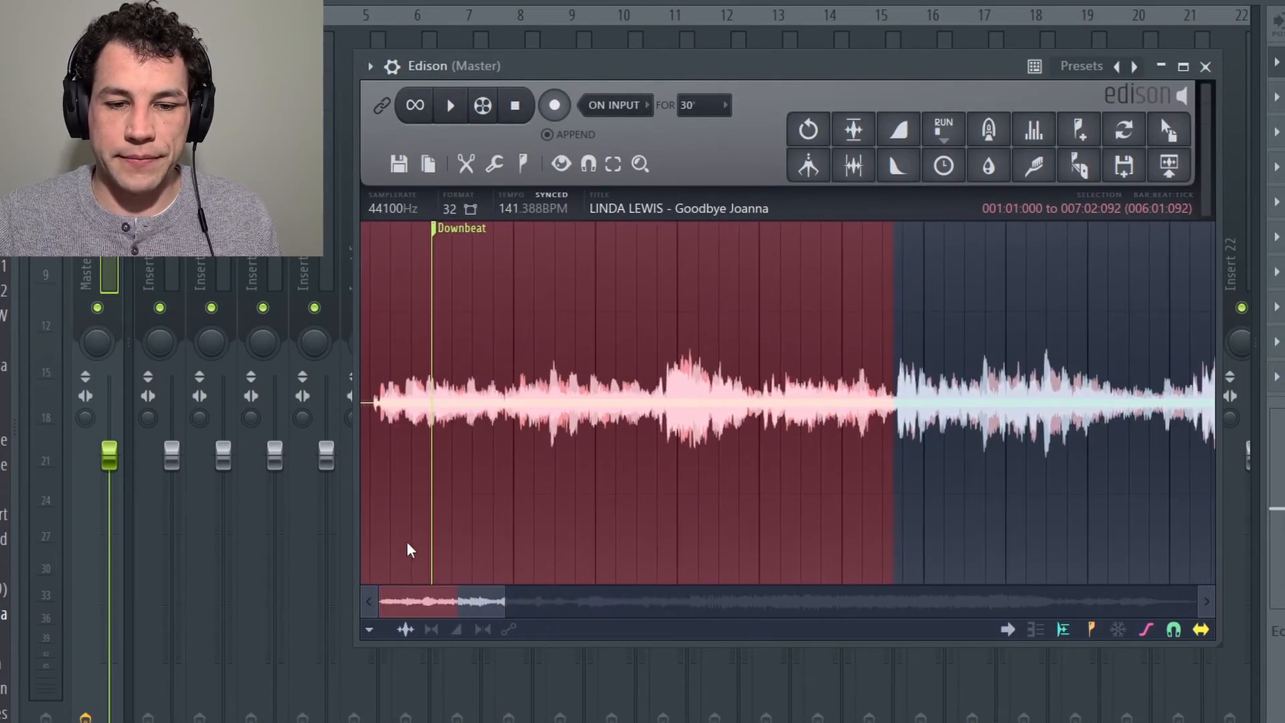
key("space")
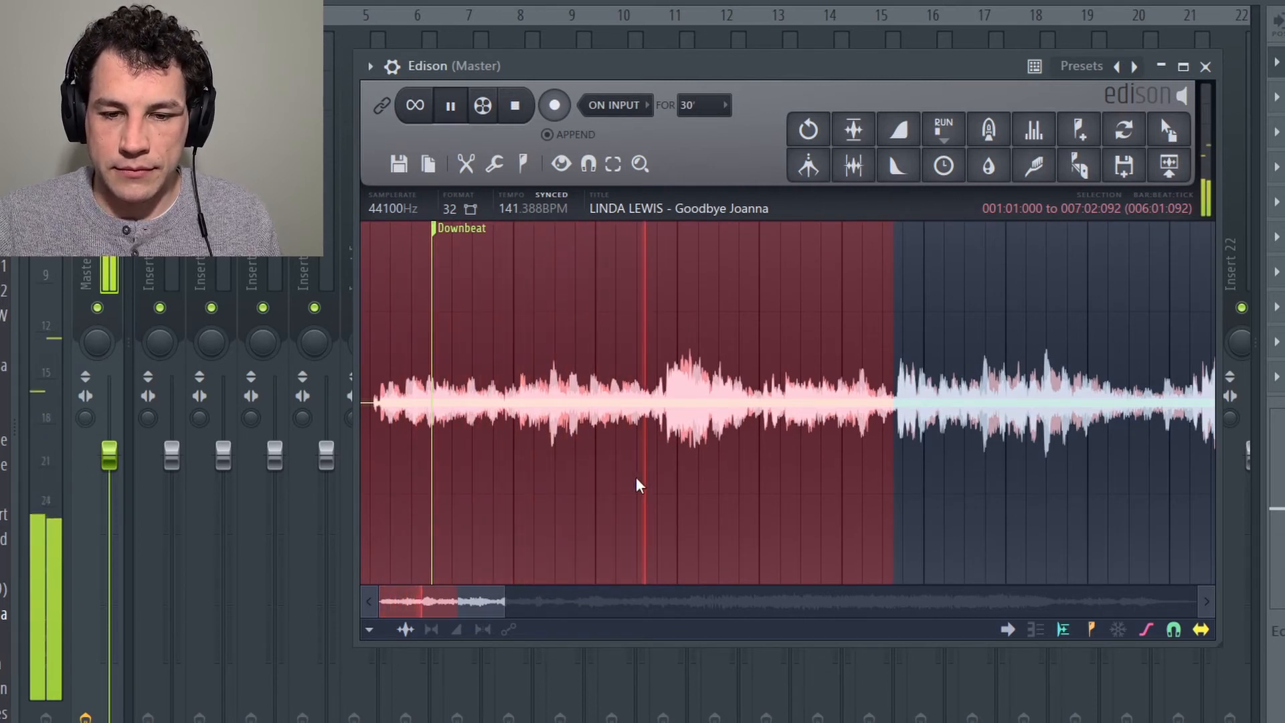
key("space")
key("space")
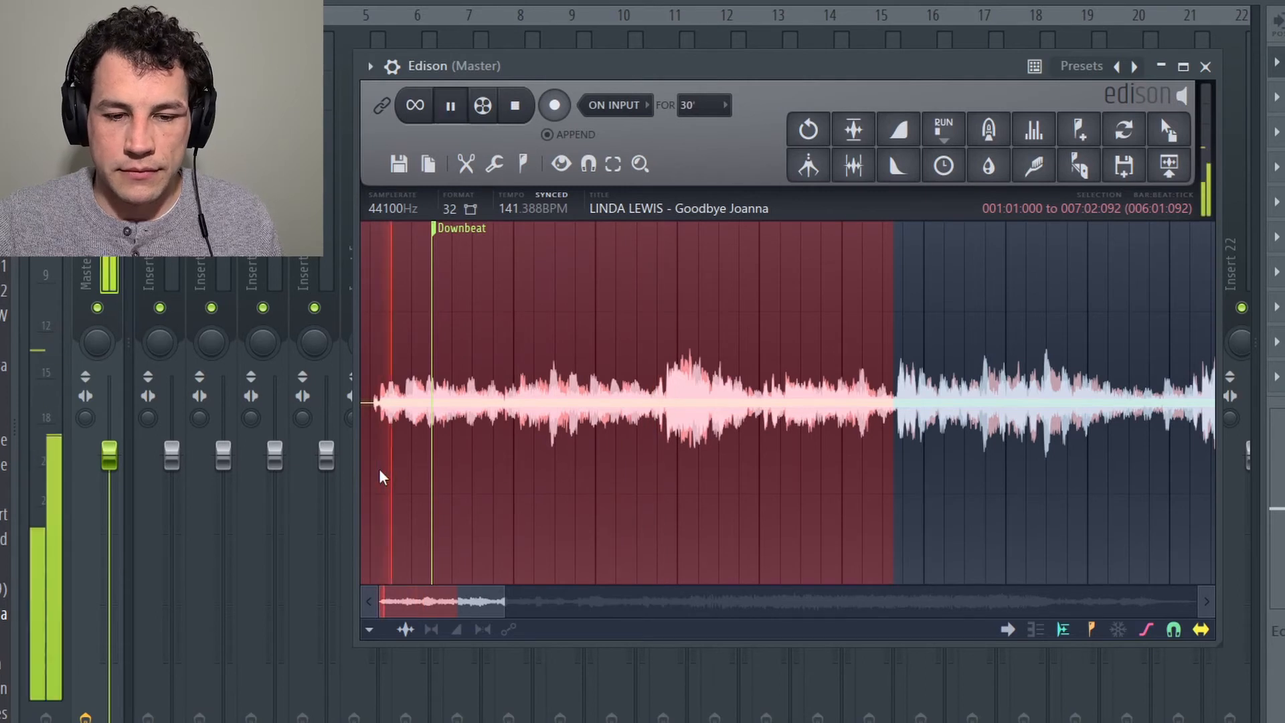
Step: Narrow the selection to the first phrase, from 001:01:094 to about 002:04:005
right_click(381, 470)
right_click(643, 525)
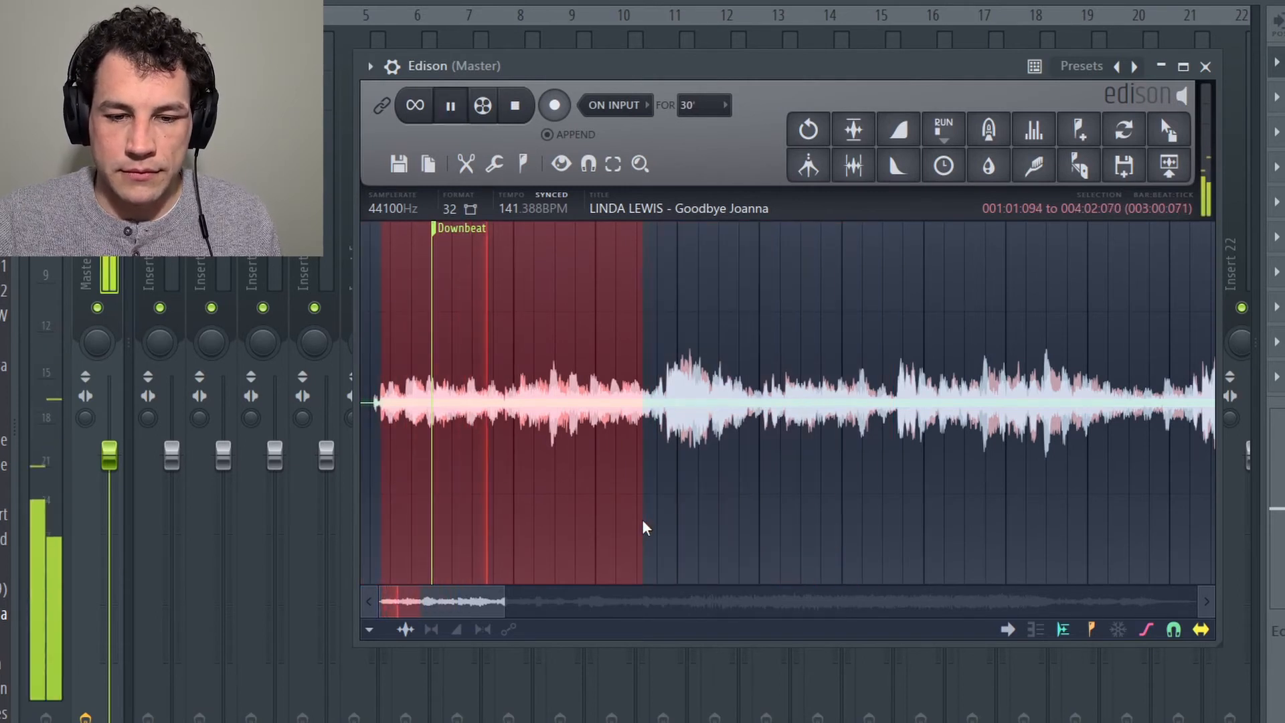
left_click_drag(643, 521, 507, 512)
key("space")
scroll(507, 511, "up", 3)
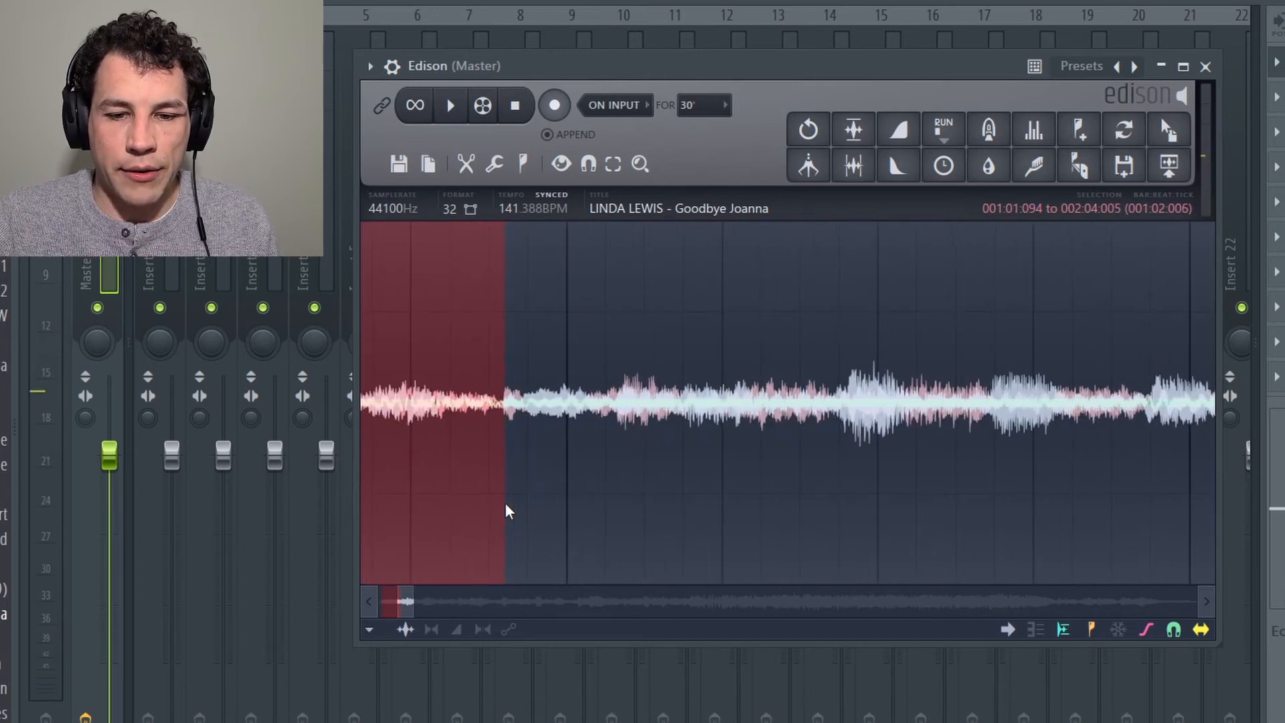
Step: Turn on loop playback and listen to the selected phrase repeating, stopping playback when done
key("space")
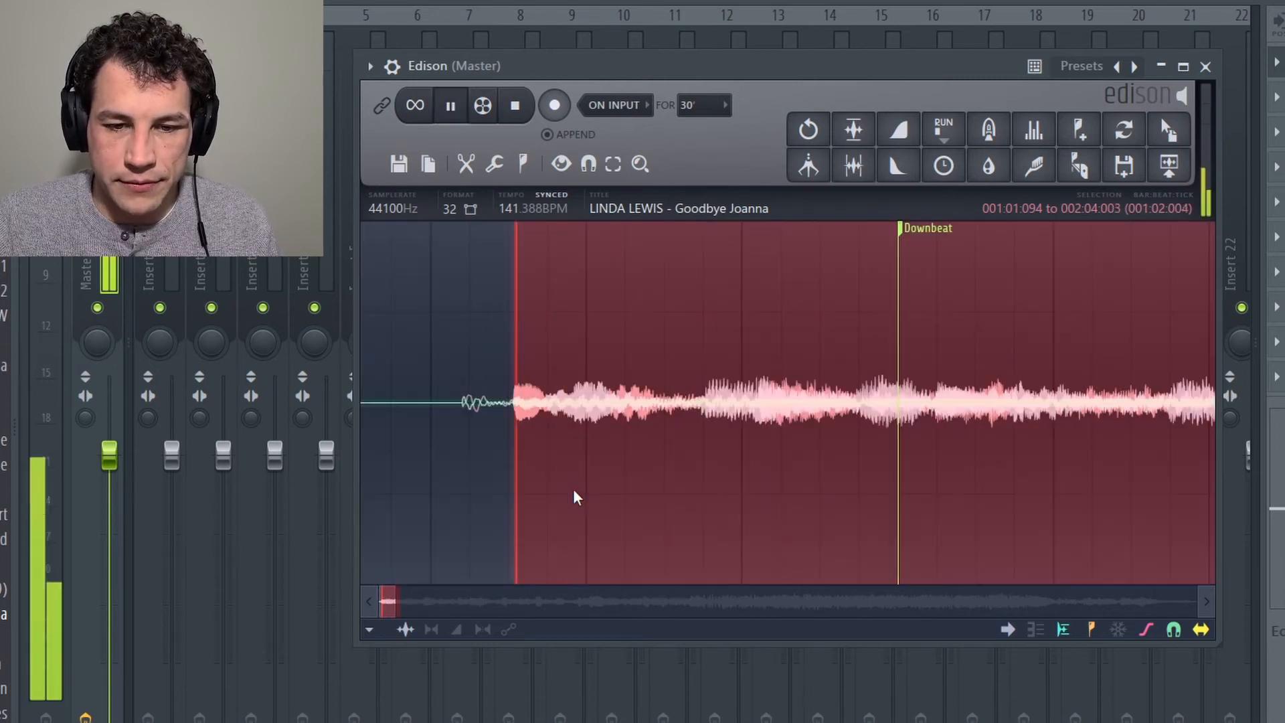
left_click(418, 106)
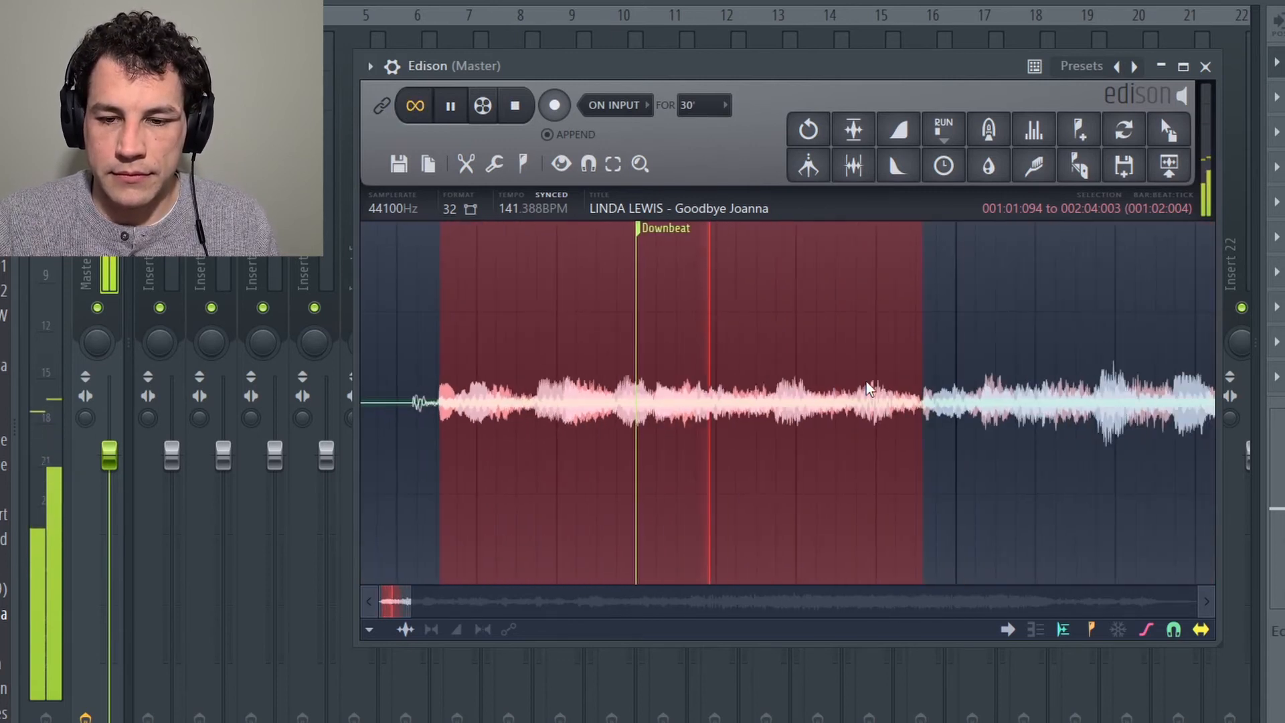
key("space")
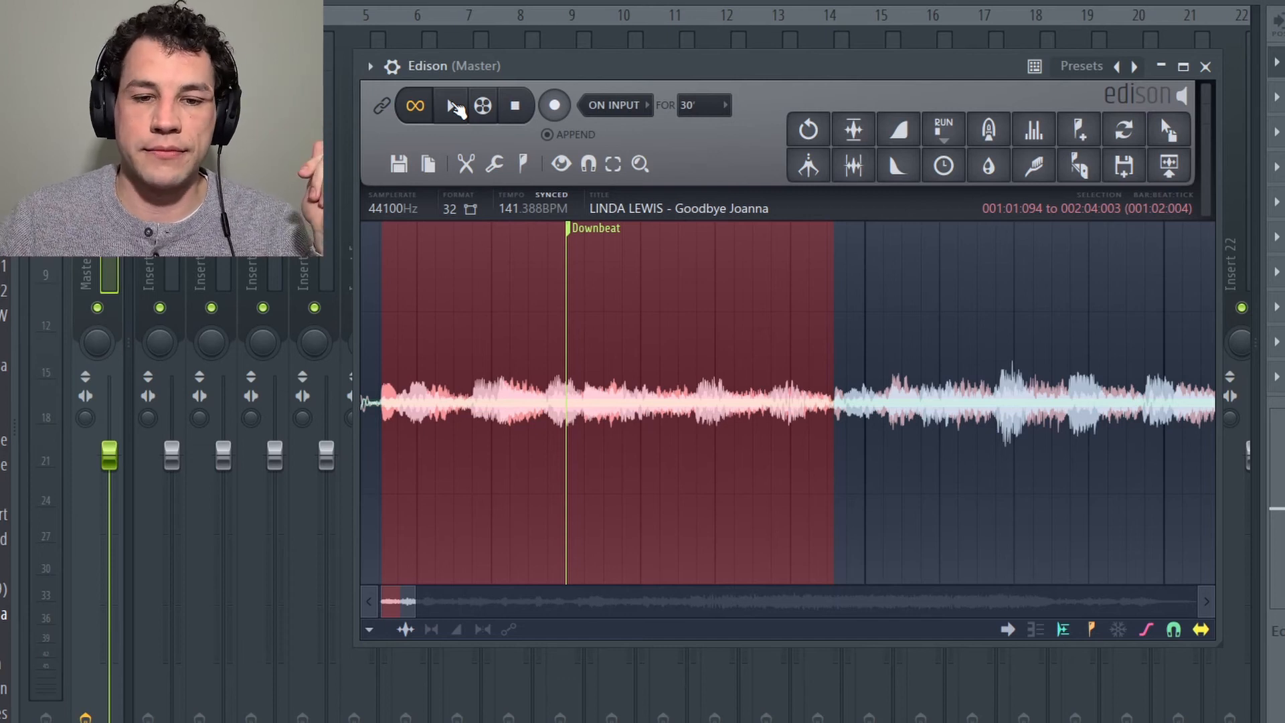
left_click(454, 106)
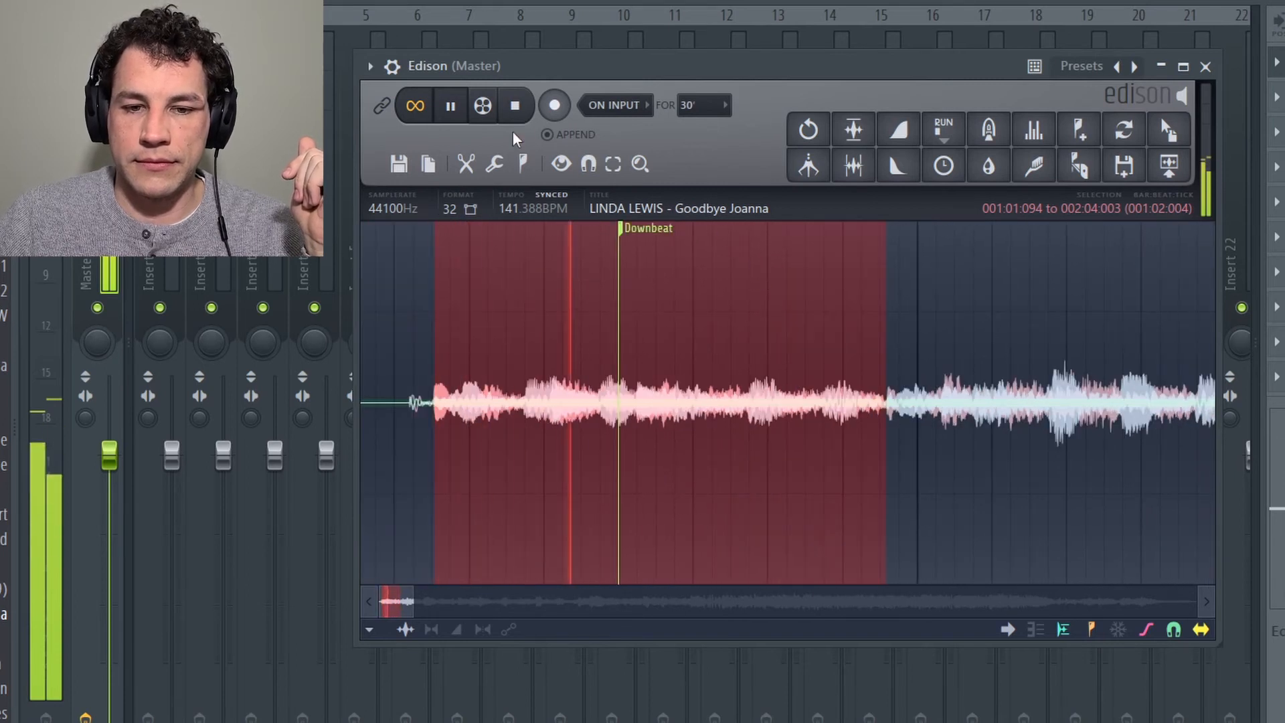
left_click(523, 106)
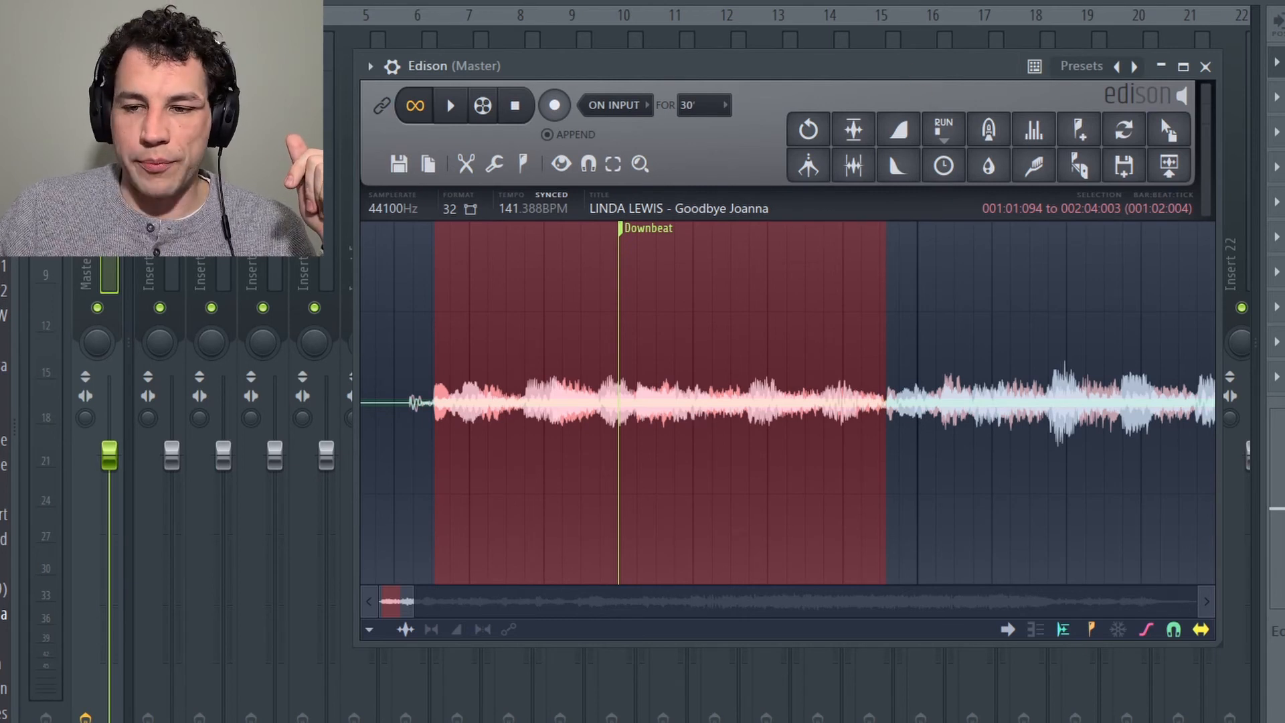
Step: Place the selected loop as an audio clip at the start of Track 1 in the Playlist and close its channel settings
left_click(1273, 3)
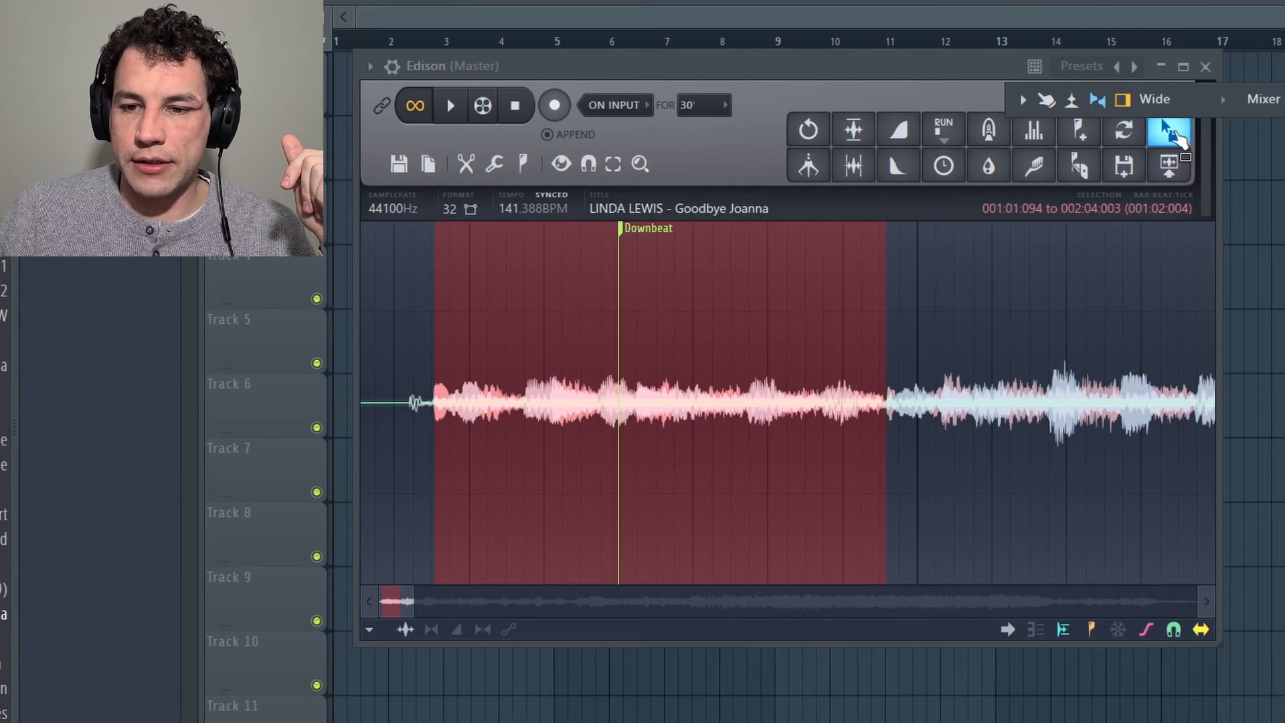
left_click_drag(1173, 134, 477, 140)
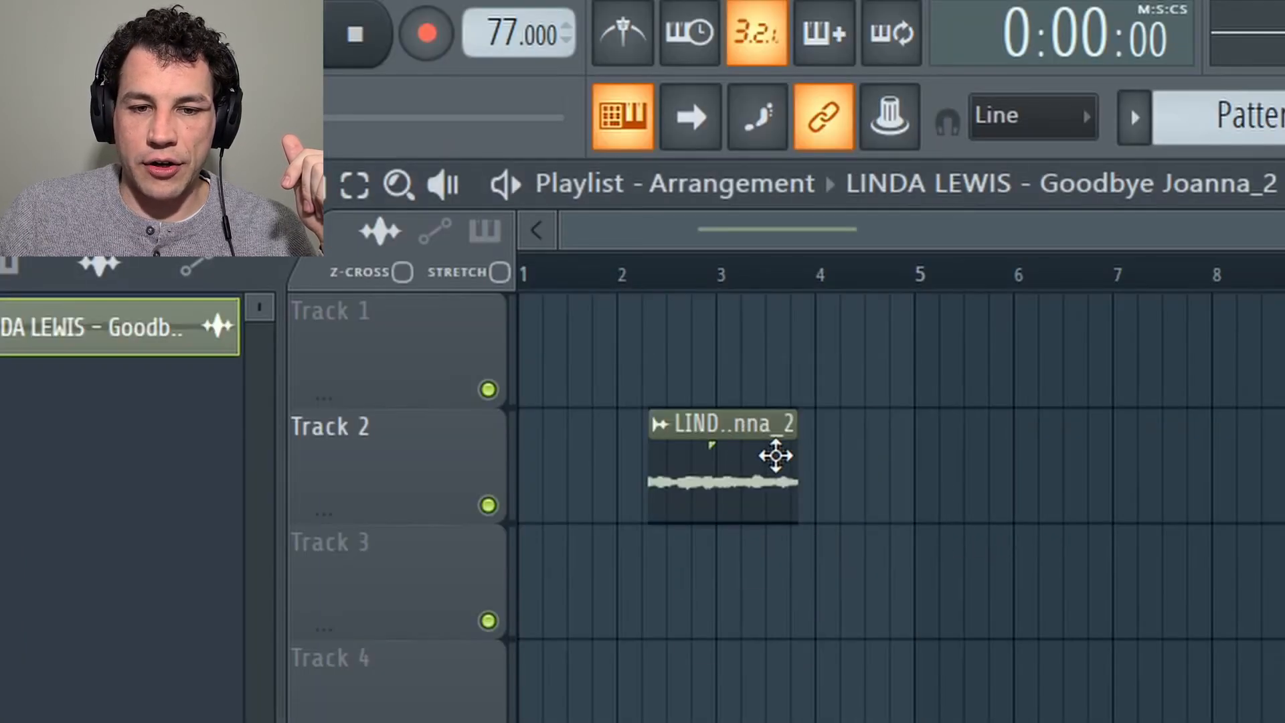
left_click_drag(776, 456, 473, 316)
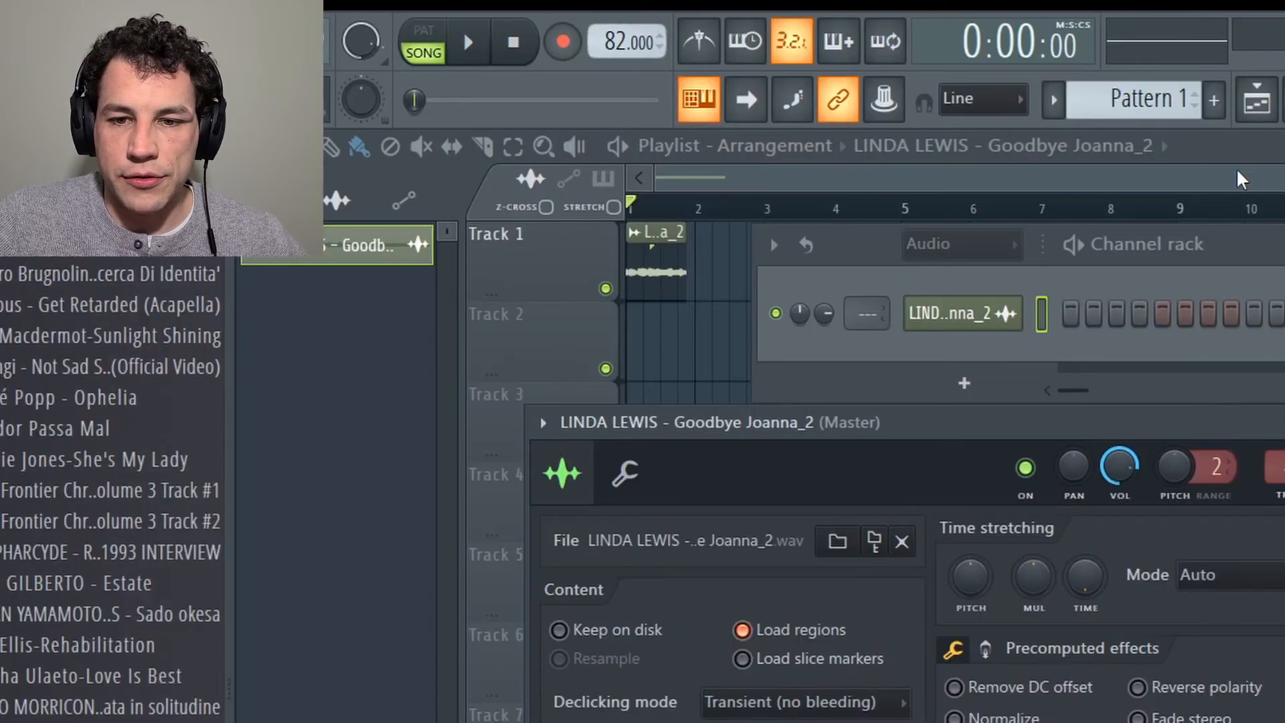
left_click(1239, 177)
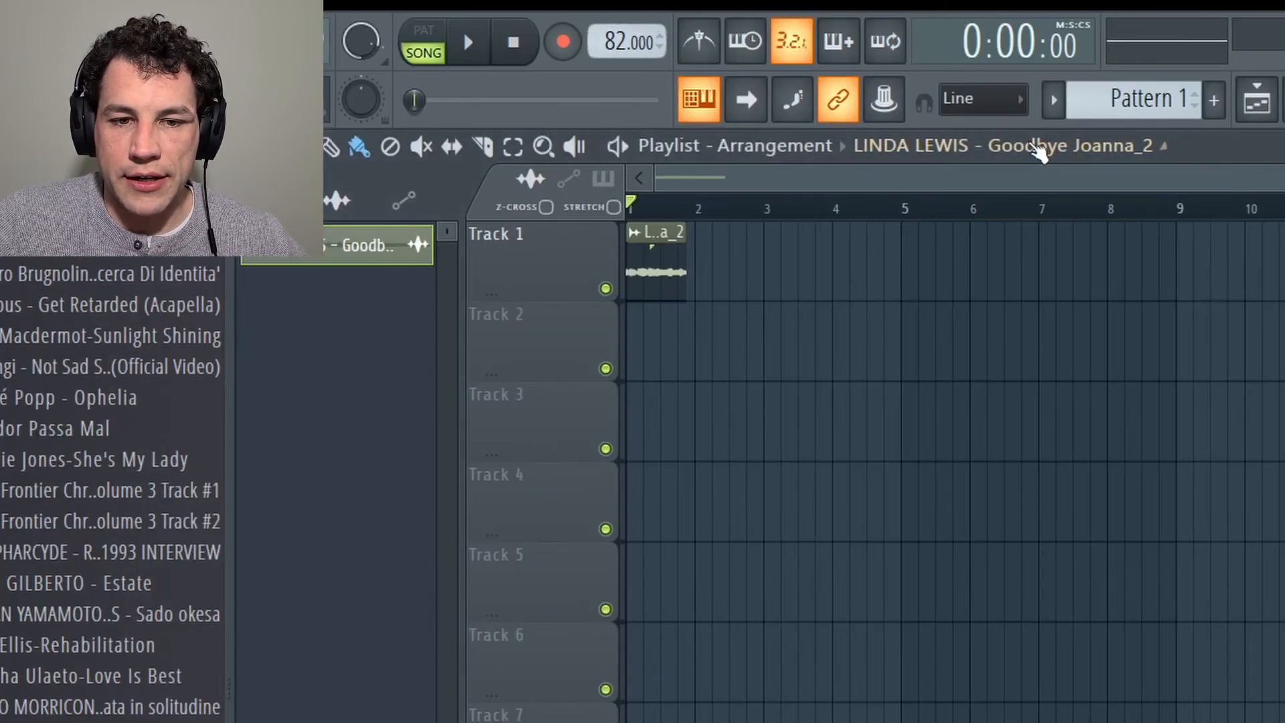
Step: Set the project tempo to 94 BPM so the clip fills one bar, and play the arrangement briefly
mouse_move(610, 45)
left_mouse_down()
mouse_move(610, 12)
mouse_move(610, 55)
mouse_move(610, 38)
left_mouse_up()
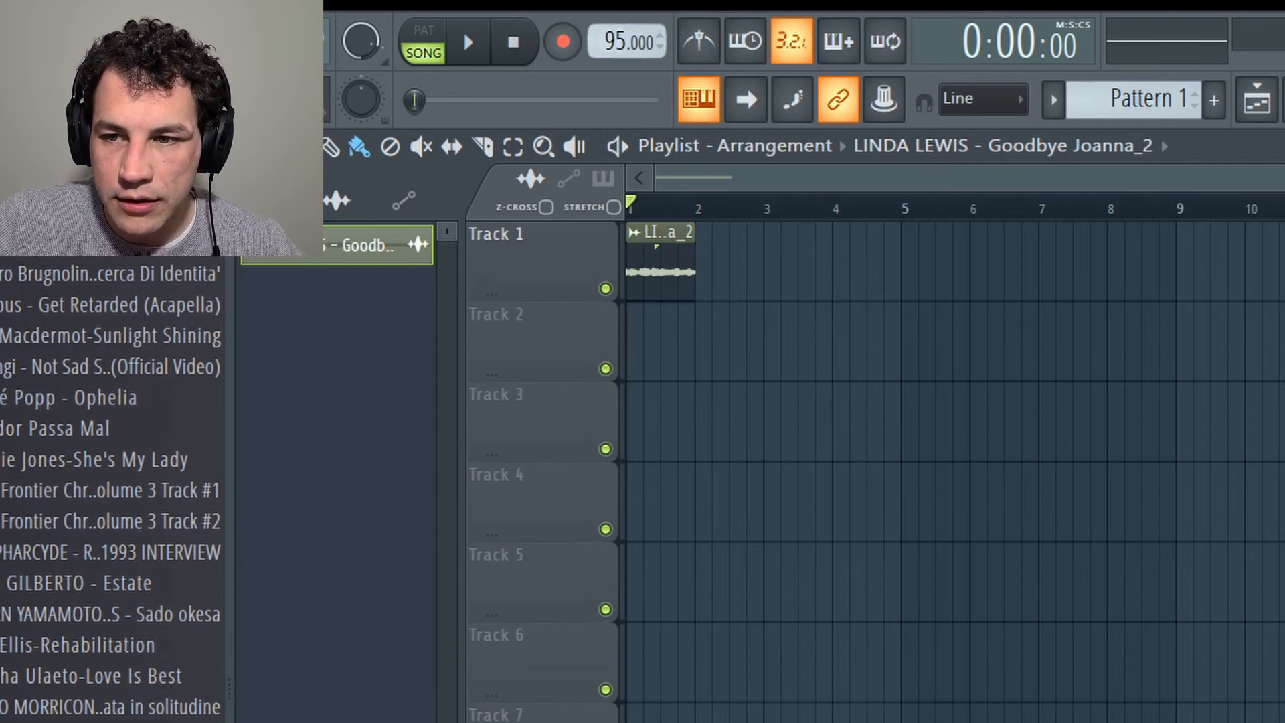
left_click_drag(1284, 178, 1122, 110)
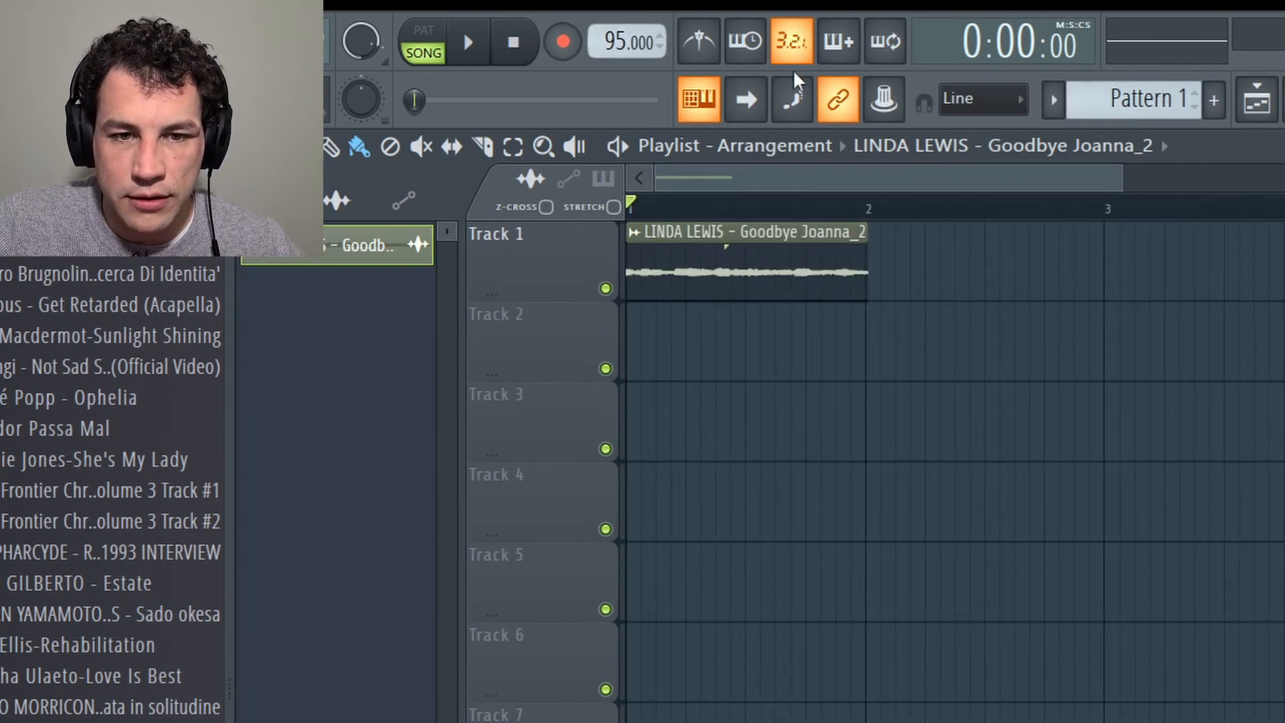
scroll(619, 46, "down", 1)
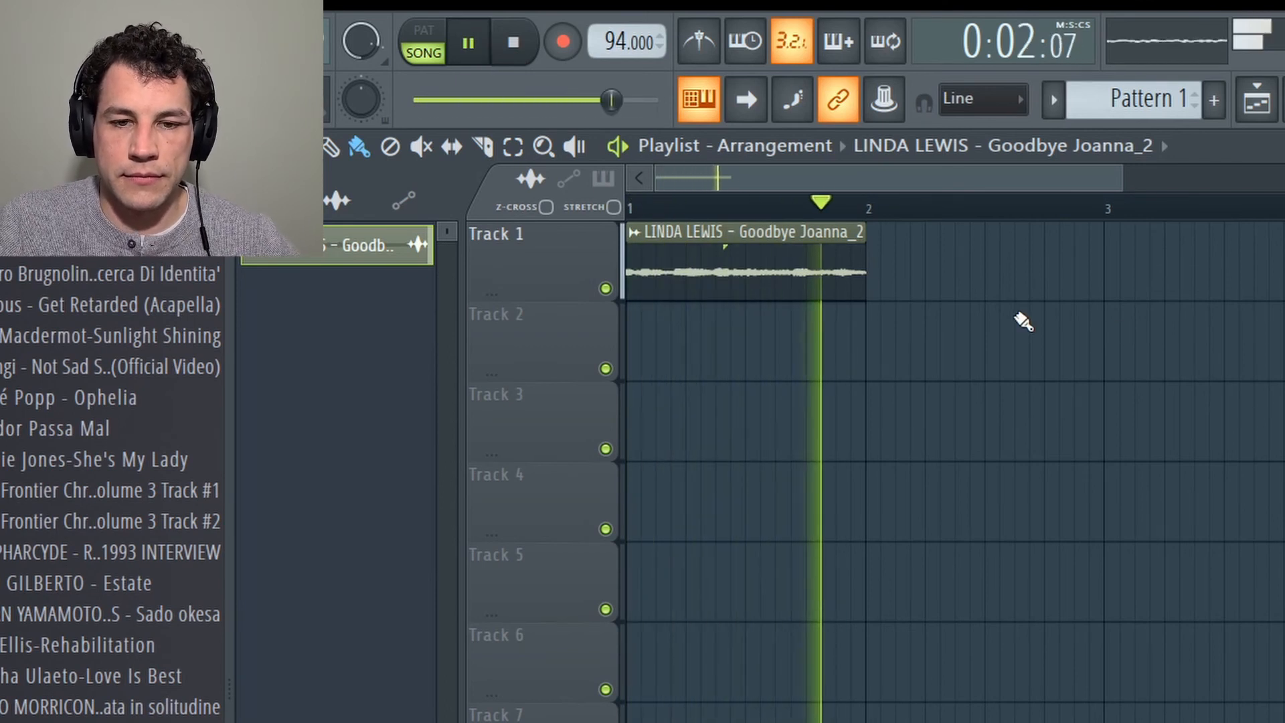
left_click(522, 47)
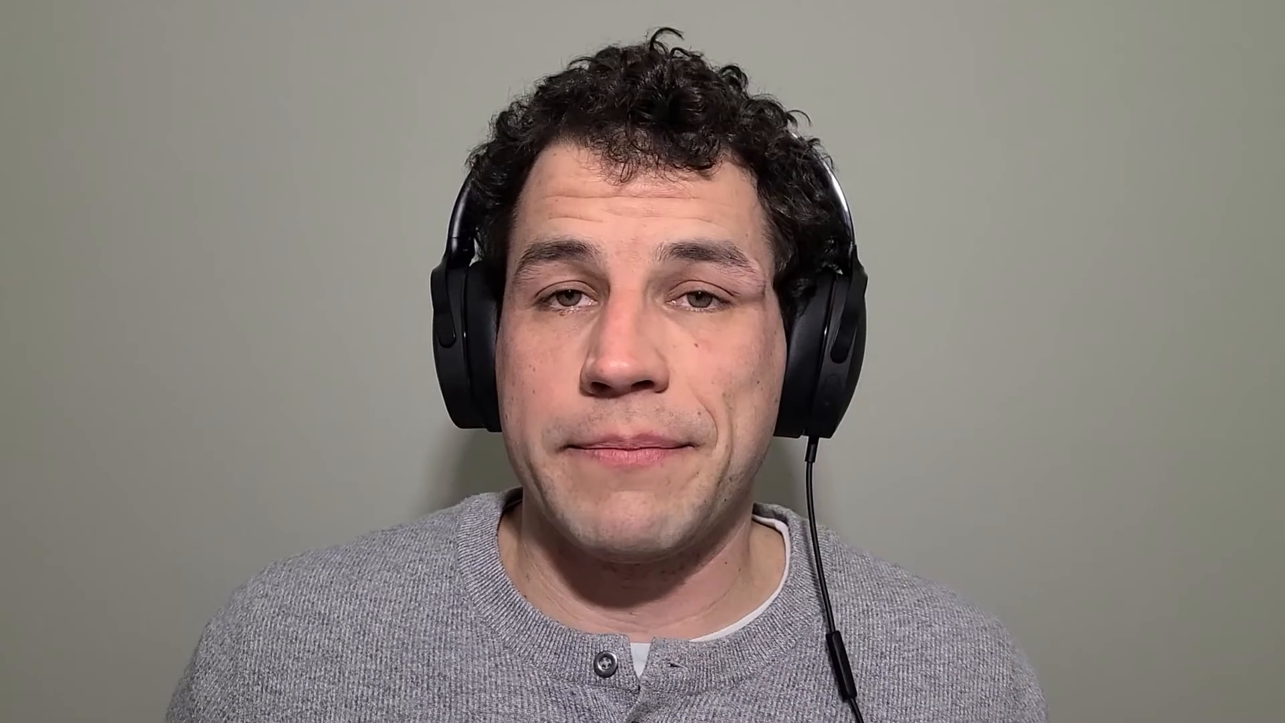